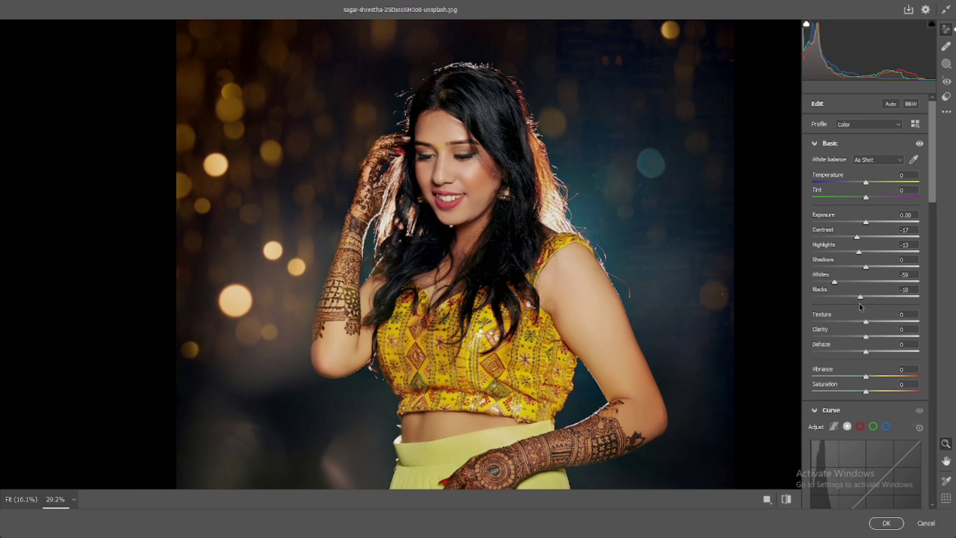
Set Texture to -5, Vibrance to +19 and Saturation to -10 in the basic adjustments.
click(865, 323)
scroll(864, 323, down, 3)
drag(865, 317, 872, 318)
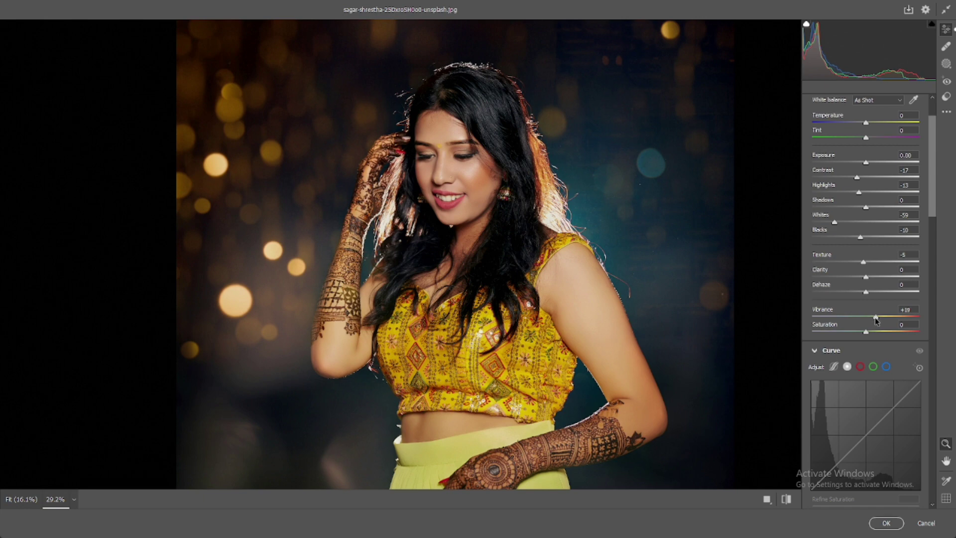
drag(865, 332, 863, 339)
scroll(863, 340, down, 3)
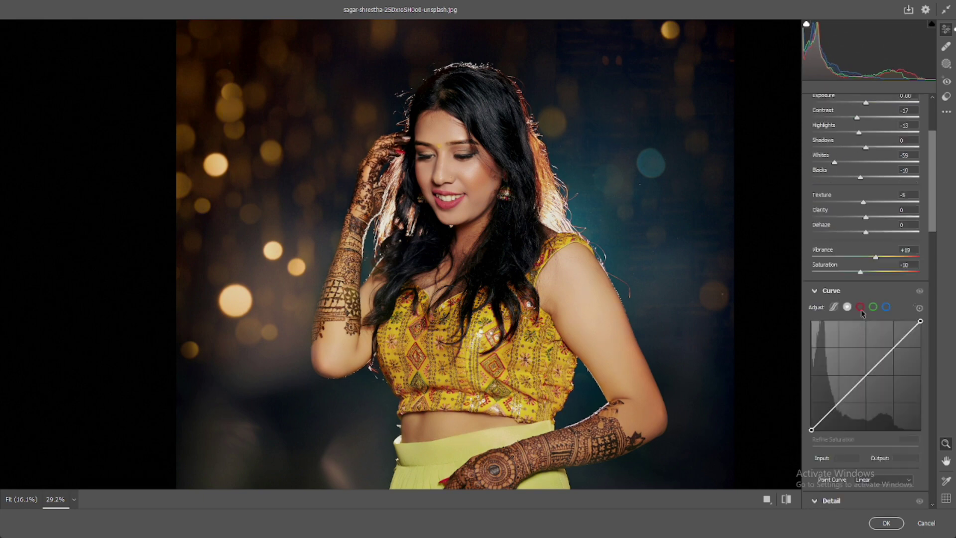
Compare the portrait before and after the adjustments made so far.
click(834, 307)
click(796, 497)
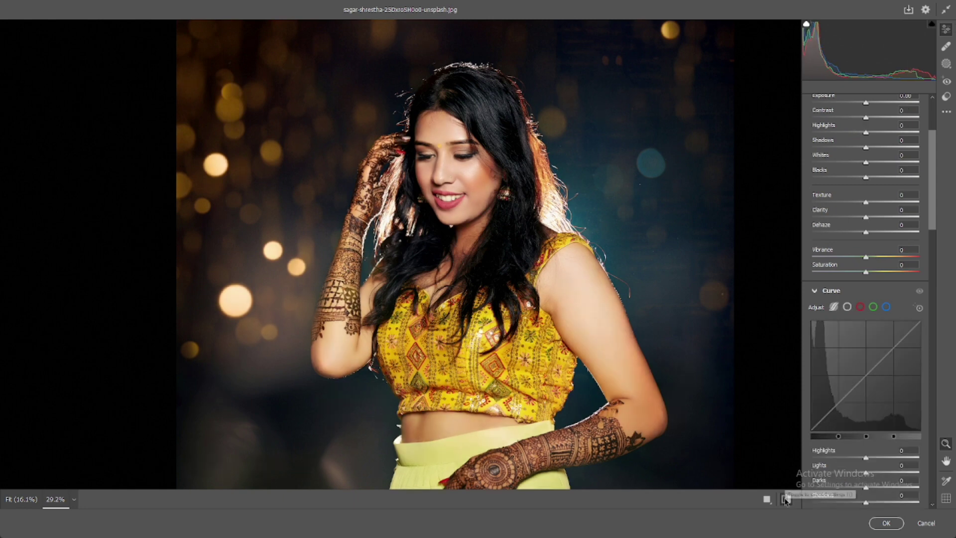
click(796, 497)
click(796, 497)
click(796, 496)
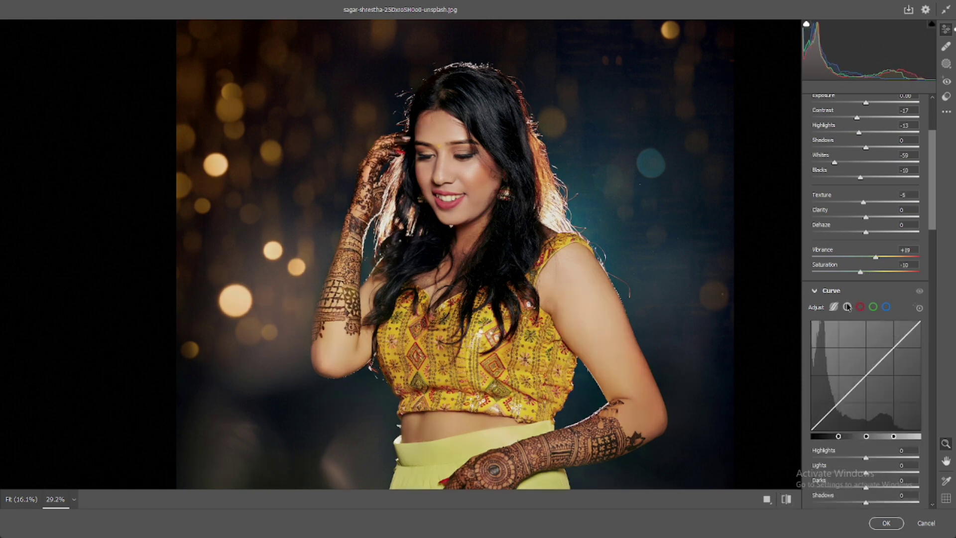
Shape the RGB point curve into an S with a highlight point at input 174, output 201 and a shadow point at input 26, output 12.
click(847, 307)
scroll(846, 299, down, 3)
drag(887, 299, 822, 365)
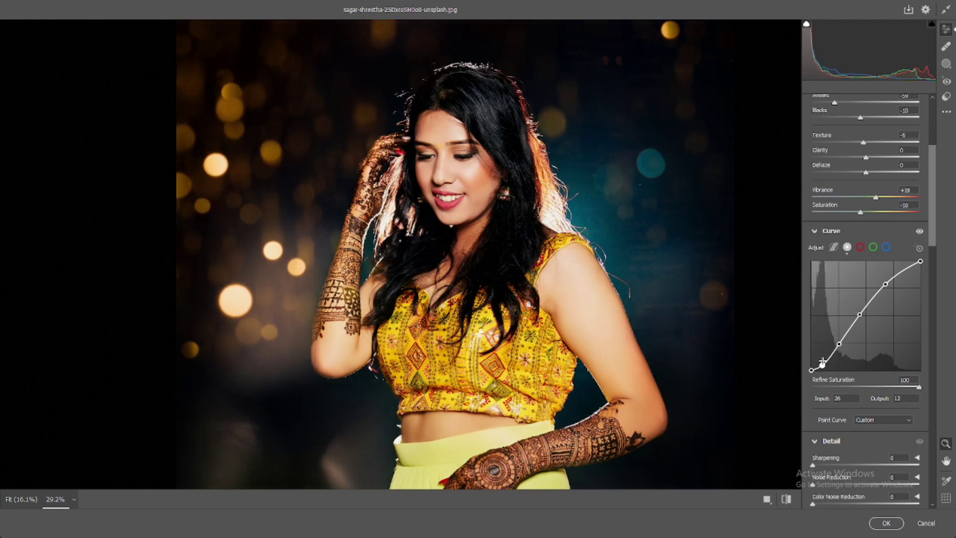
Try nudging the curve's lower-quarter point to input 66, output 57 and its midtone point to input 115, output 129.
click(838, 343)
key(Down)
key(Down)
key(Down)
key(Down)
key(Up)
key(Right)
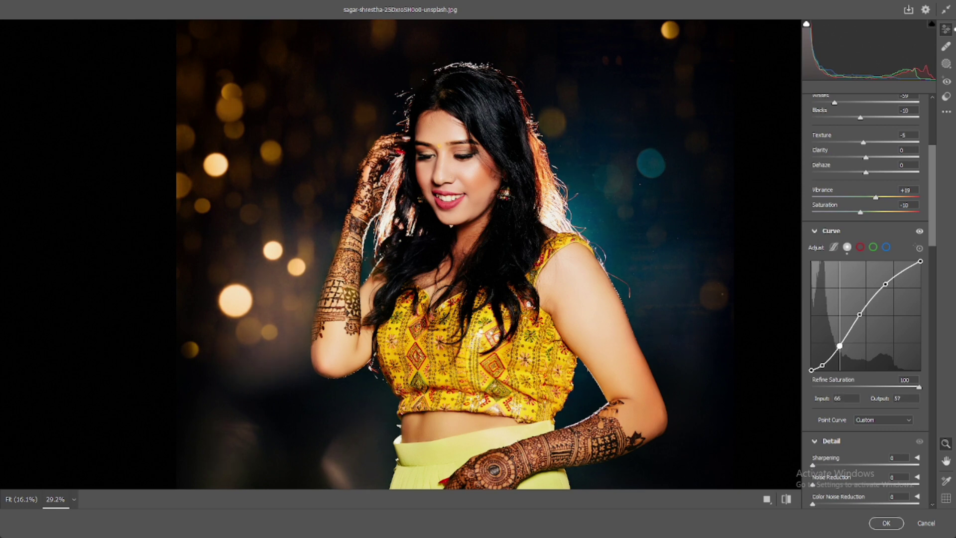
click(845, 351)
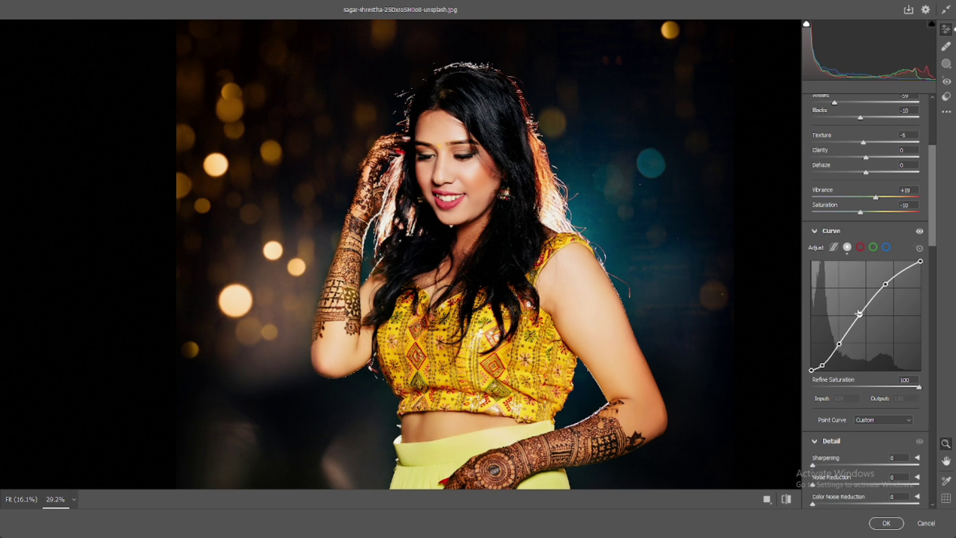
click(859, 314)
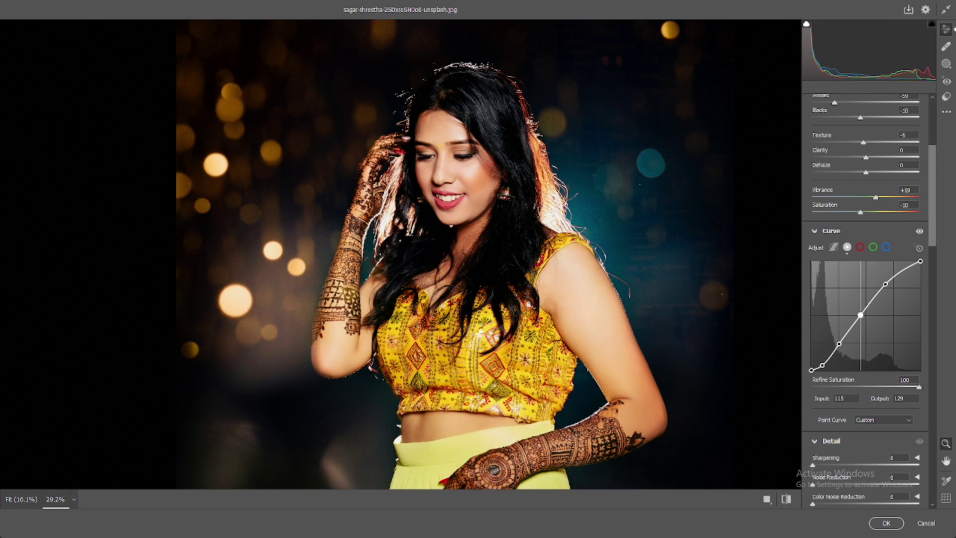
Shift the RGB curve's highlight point to input 184, output 201.
click(885, 283)
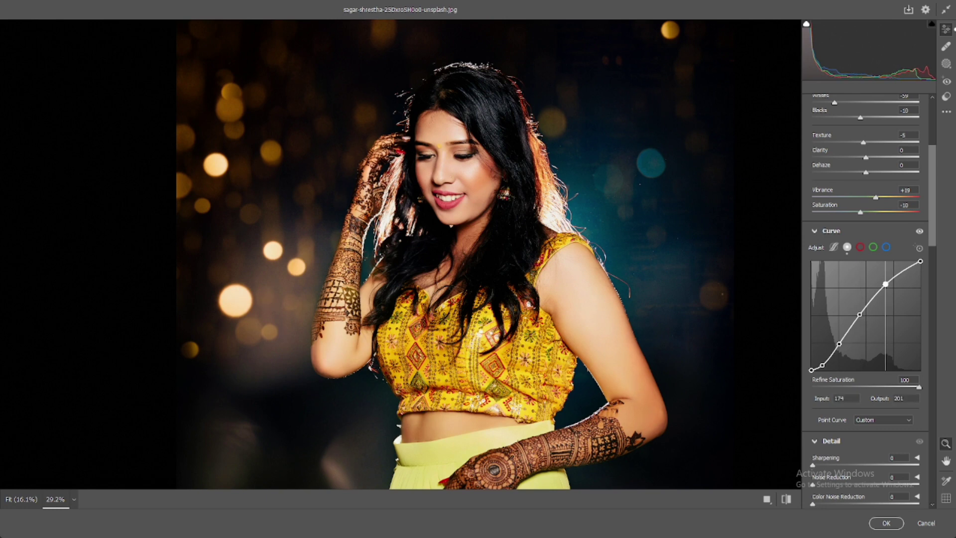
key(Right)
key(Right)
key(Right)
key(Right)
key(Right)
key(Right)
key(Right)
key(Right)
key(Right)
key(Right)
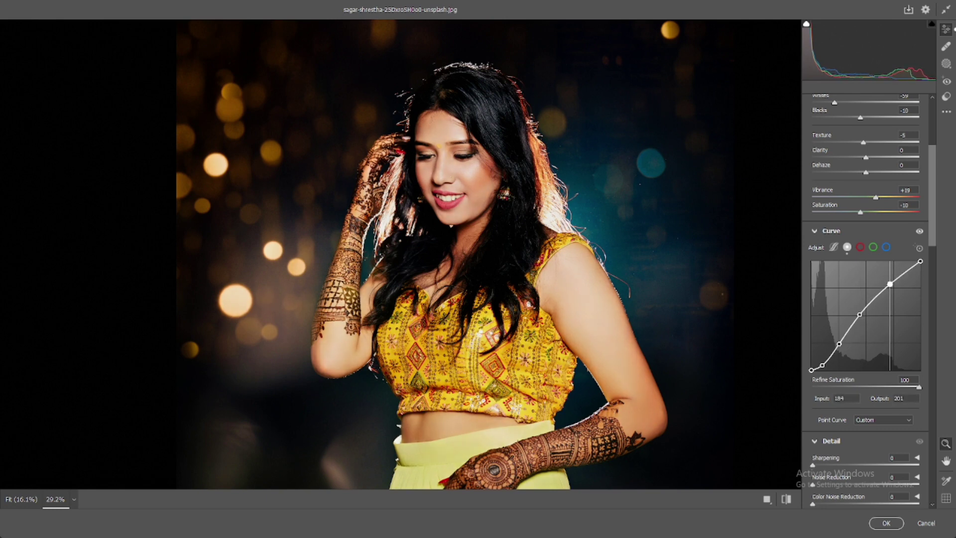
Set the RGB curve's white endpoint to output 241, its highlight point to input 181, output 195, and its black endpoint to output 7.
drag(890, 284, 920, 269)
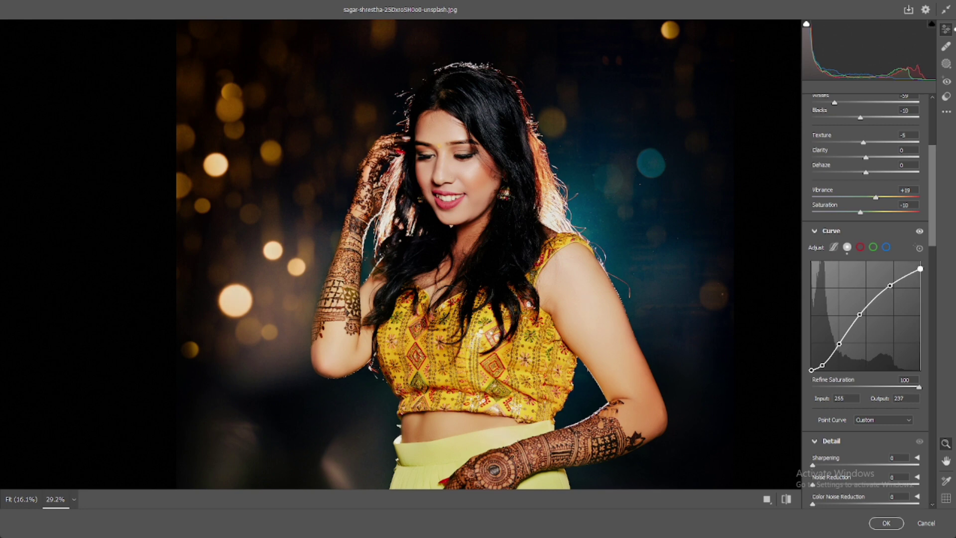
key(Up)
key(Up)
key(Up)
key(Up)
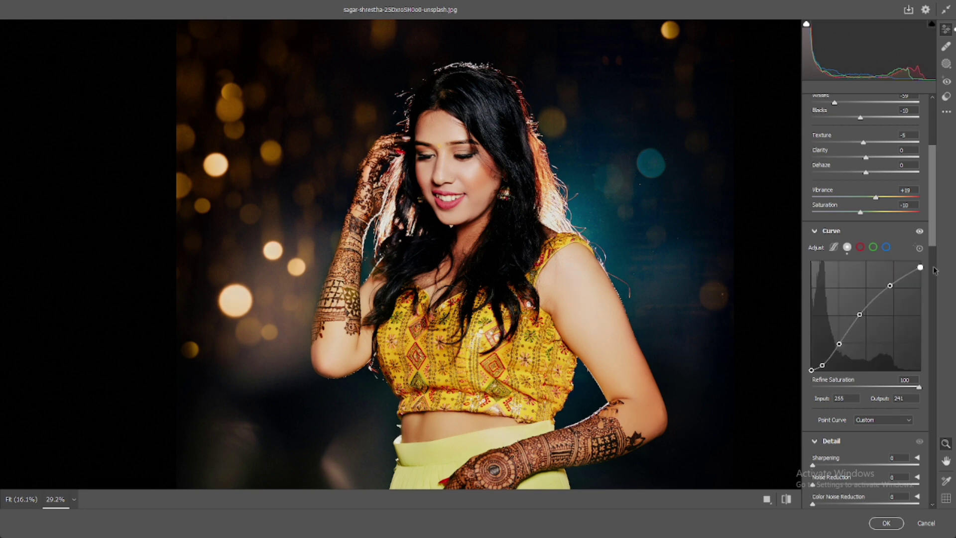
drag(890, 286, 889, 287)
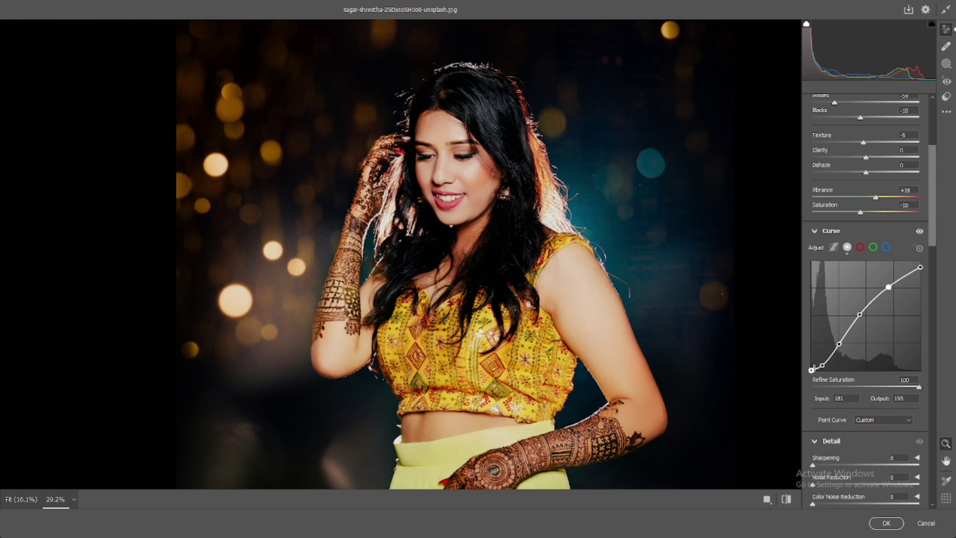
drag(811, 370, 811, 370)
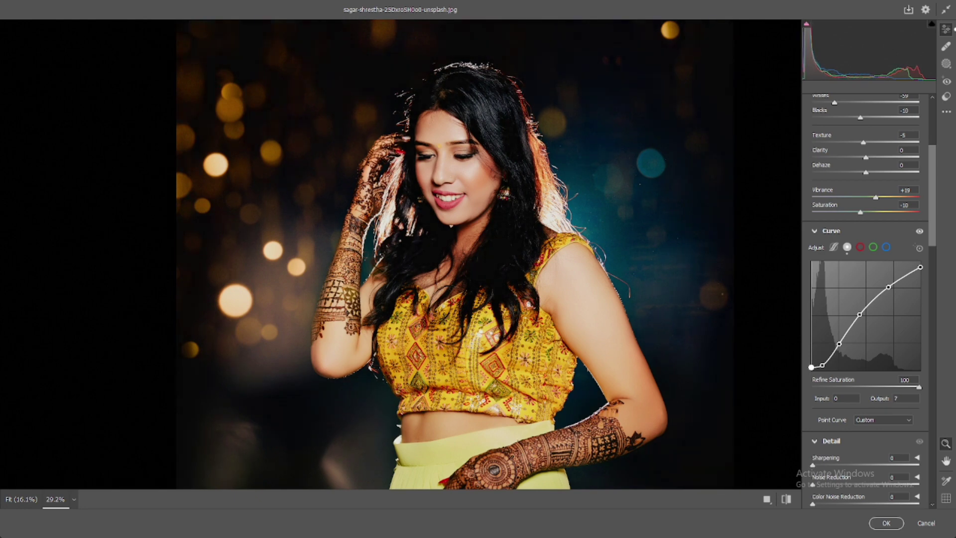
Build an S-shaped curve on the red channel, with raised highlights and a shadow point at input 67, output 38.
click(861, 248)
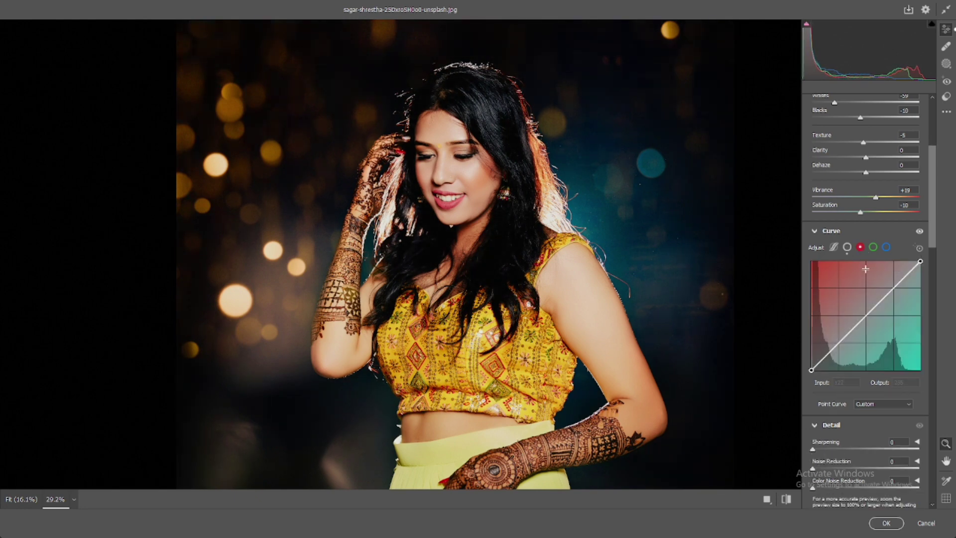
drag(894, 292, 840, 353)
click(829, 364)
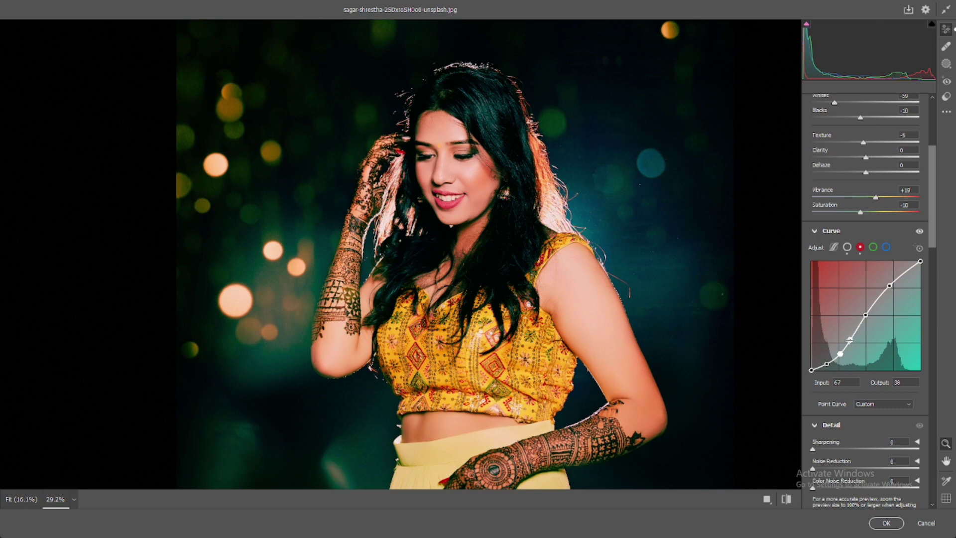
drag(850, 339, 850, 339)
click(889, 286)
Build an S-shaped curve on the green channel, with raised highlights, lowered shadows and a midpoint at input 125, output 131.
click(873, 247)
drag(892, 289, 892, 284)
mouse_move(862, 316)
mouse_down()
mouse_move(822, 363)
mouse_move(864, 314)
mouse_up()
click(833, 355)
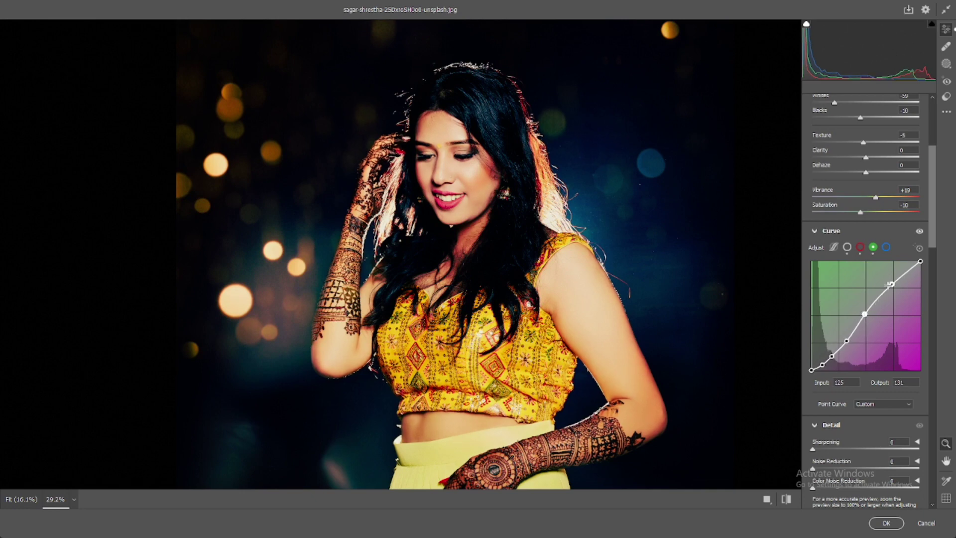
Fine-tune the green curve by lowering its highlight point slightly and shifting its shadow point to about input 53.
click(890, 283)
drag(890, 283, 890, 285)
click(846, 340)
drag(832, 356, 835, 356)
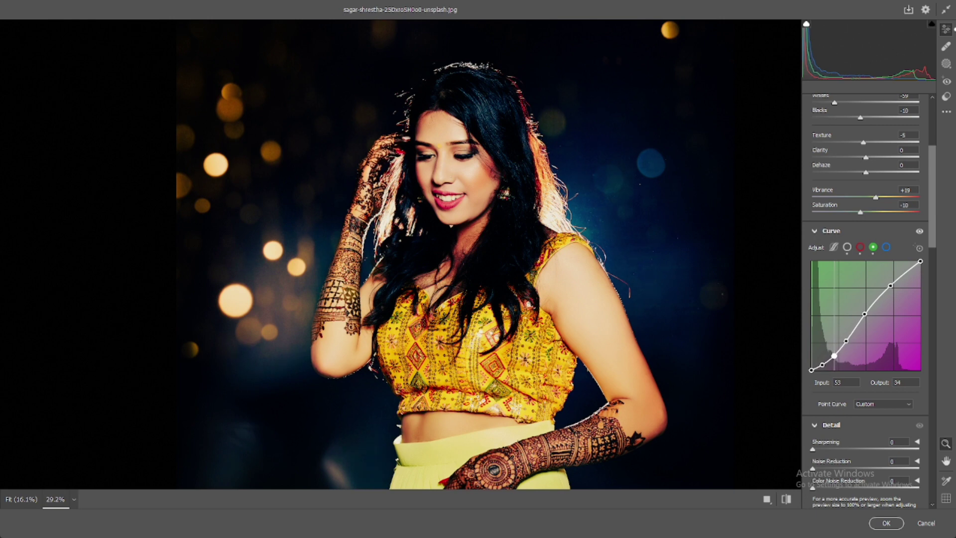
click(824, 364)
click(834, 355)
drag(834, 354, 835, 354)
Lower the white endpoints of the green and red channel curves to output 227.
drag(920, 261, 920, 272)
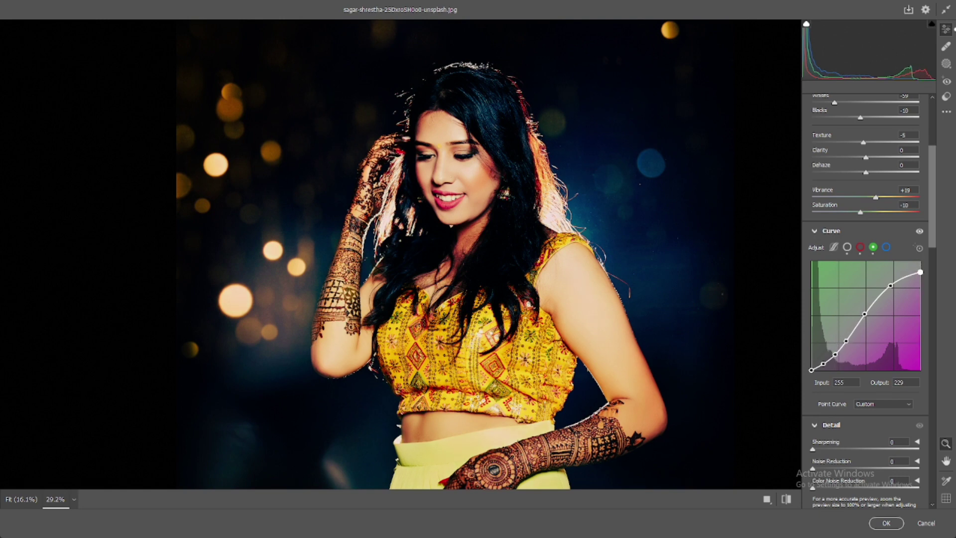
click(860, 247)
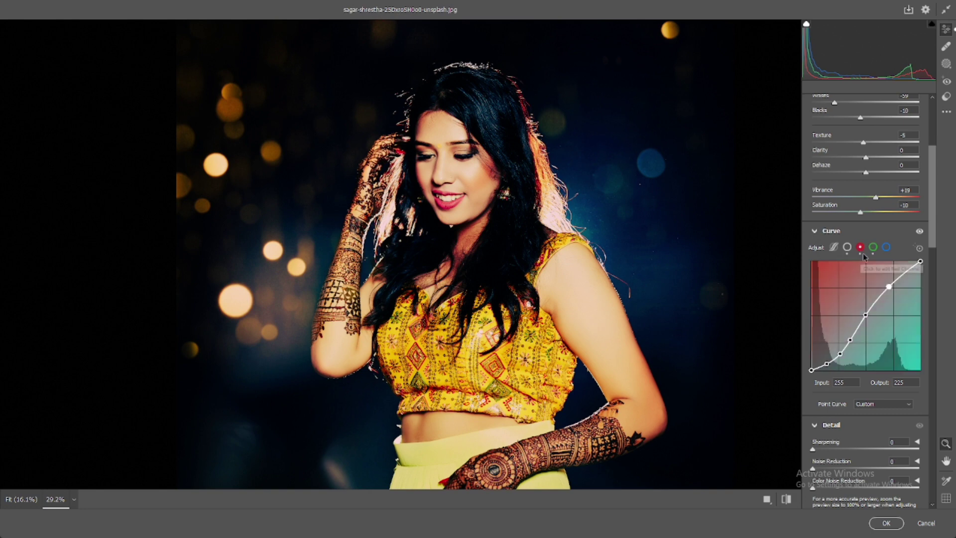
drag(920, 261, 920, 274)
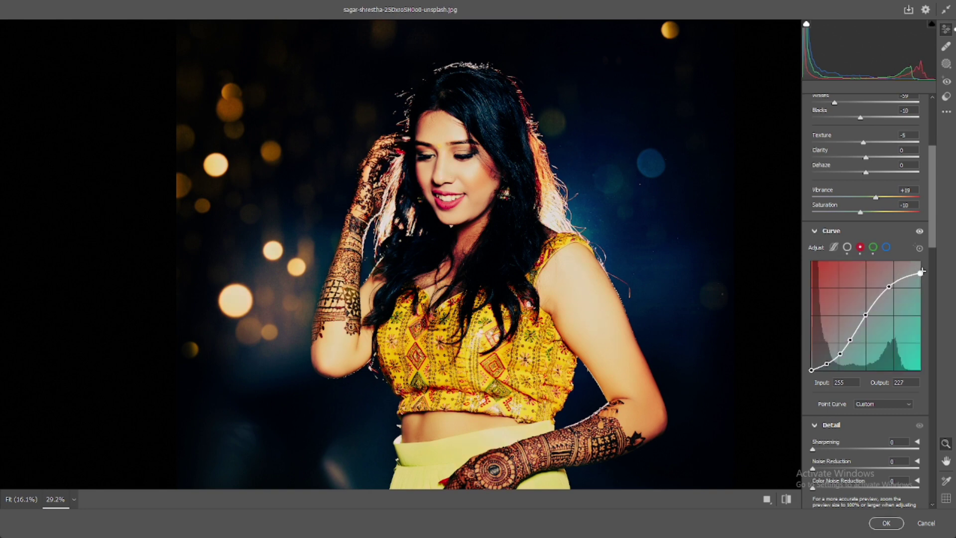
click(873, 247)
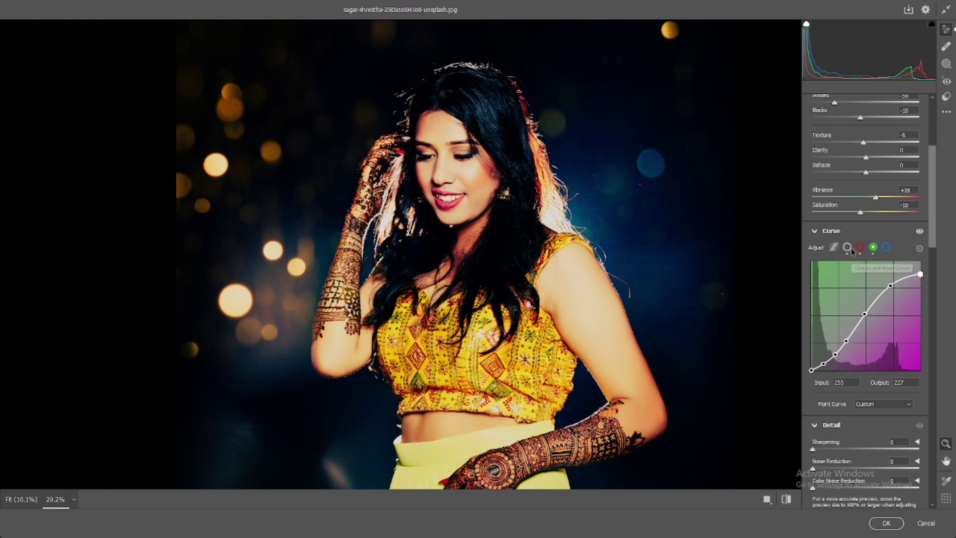
Add a highlight point, a midpoint at input 128, output 127, and a shadow point at input 65, output 59 to the blue curve.
click(886, 248)
drag(894, 287, 895, 289)
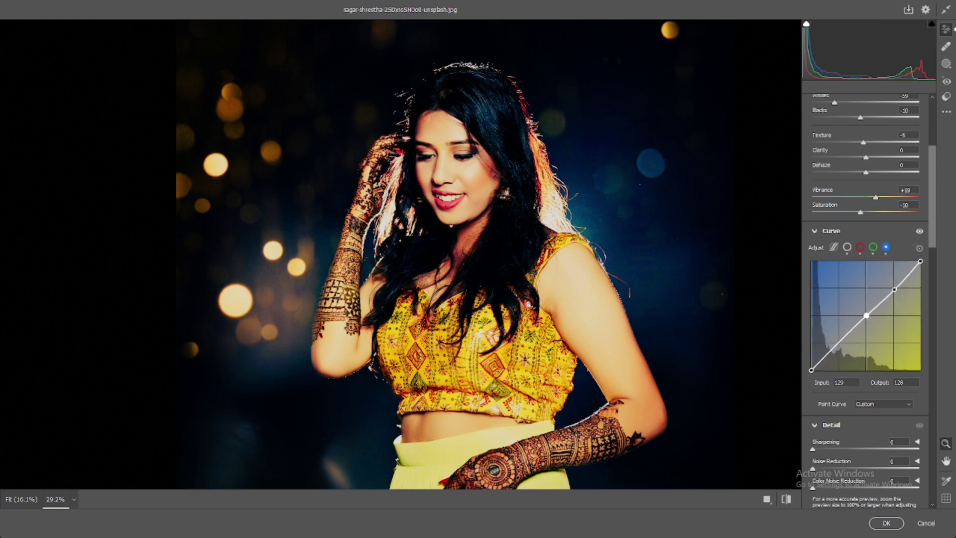
click(866, 315)
drag(837, 340, 839, 345)
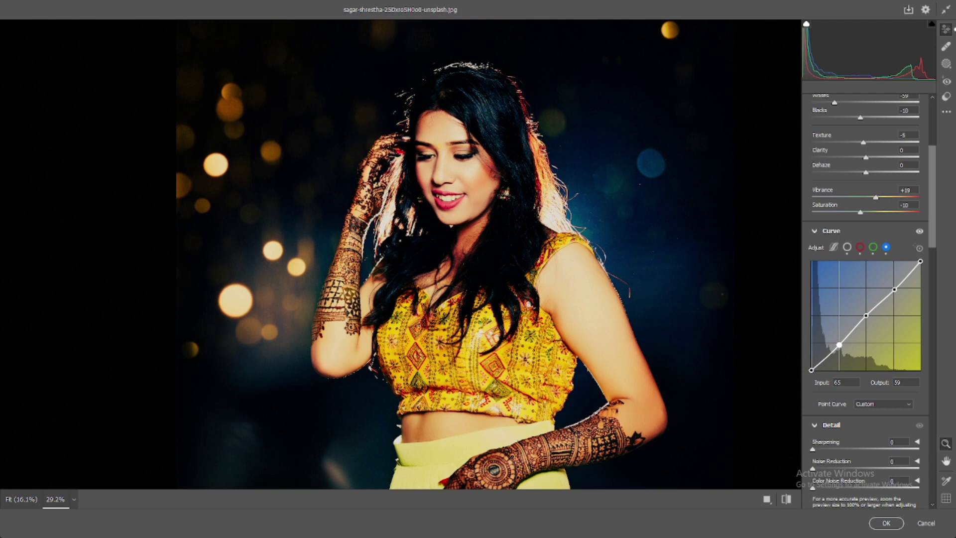
click(867, 316)
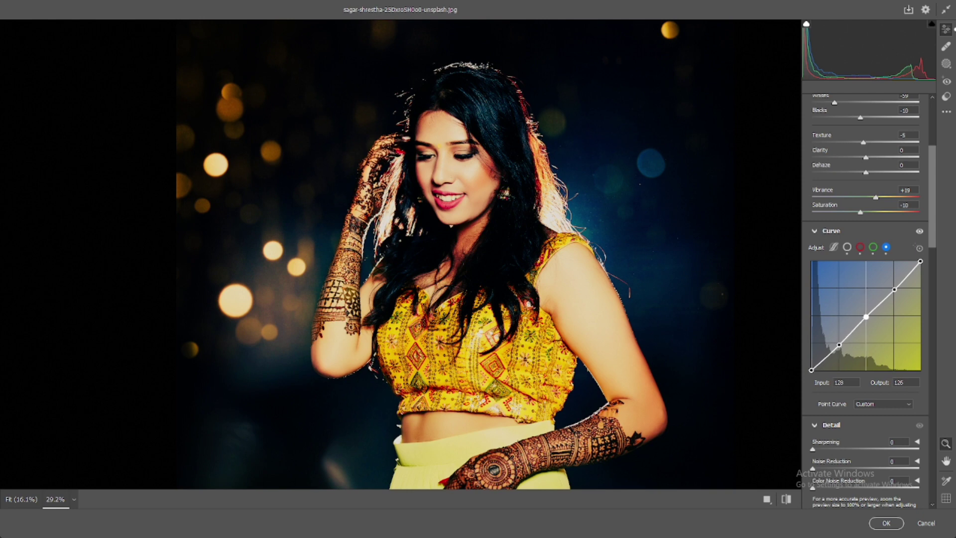
drag(866, 317, 866, 316)
Move the blue curve's shadow point to input 63, output 55.
scroll(865, 296, down, 3)
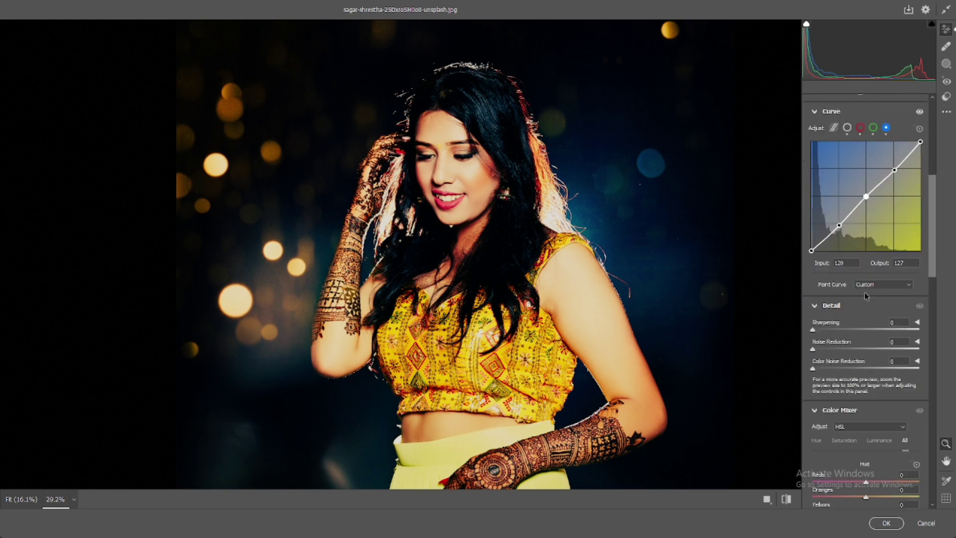
scroll(864, 292, down, 2)
click(839, 165)
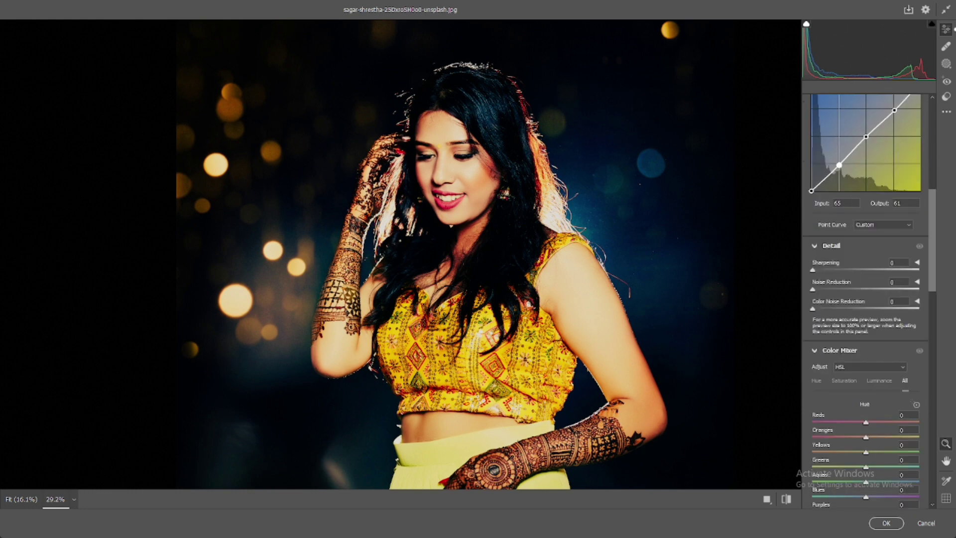
drag(839, 165, 838, 168)
Set Sharpening to 77, and both Noise Reduction and Color Noise Reduction to 10.
scroll(855, 216, down, 2)
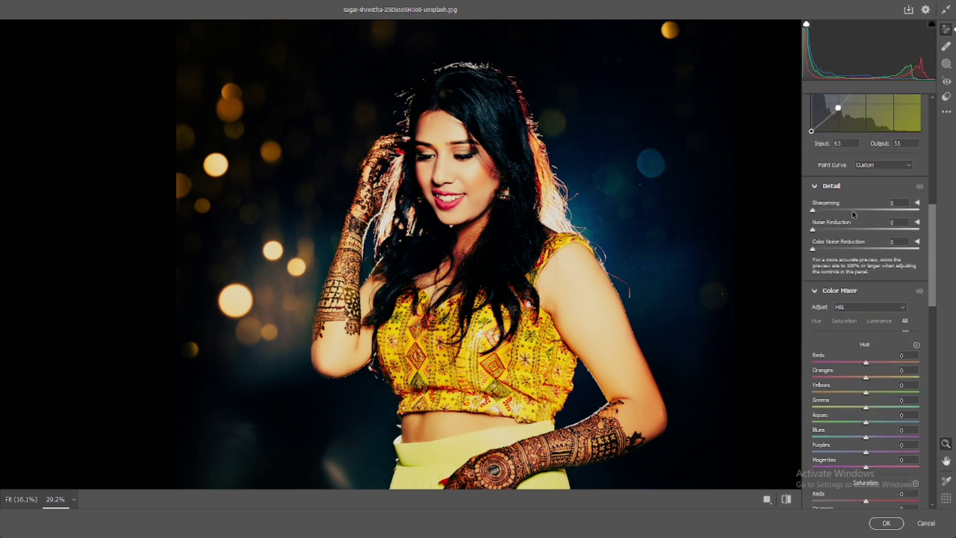
drag(832, 211, 867, 211)
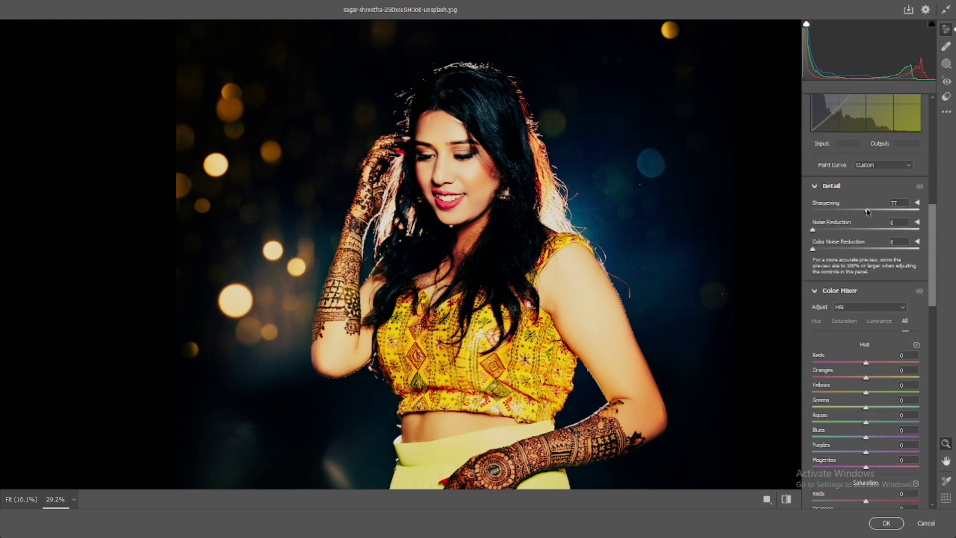
click(824, 249)
Shift the hue of the Yellows to -63 and the Greens to -64, leaving the Oranges at 0.
scroll(856, 283, down, 2)
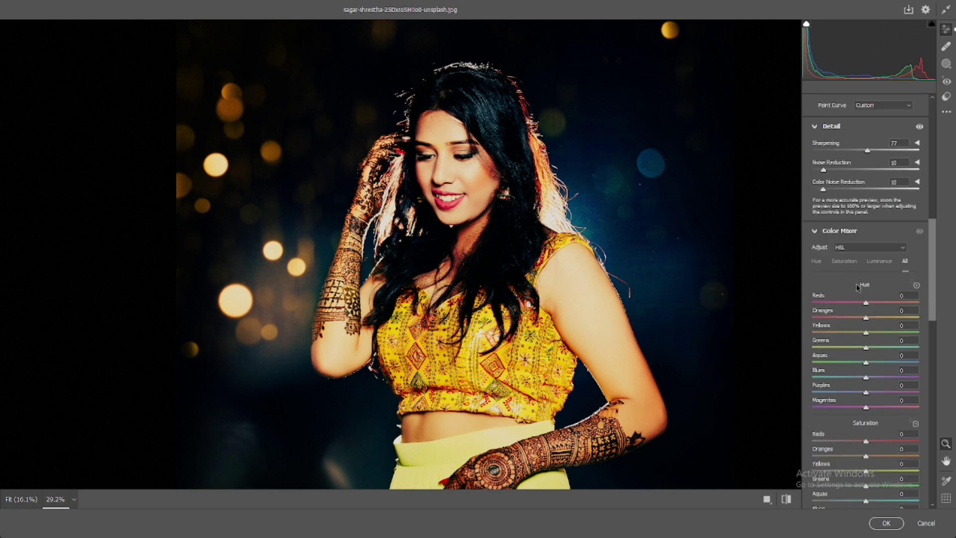
drag(866, 317, 832, 336)
double_click(856, 317)
scroll(840, 329, down, 2)
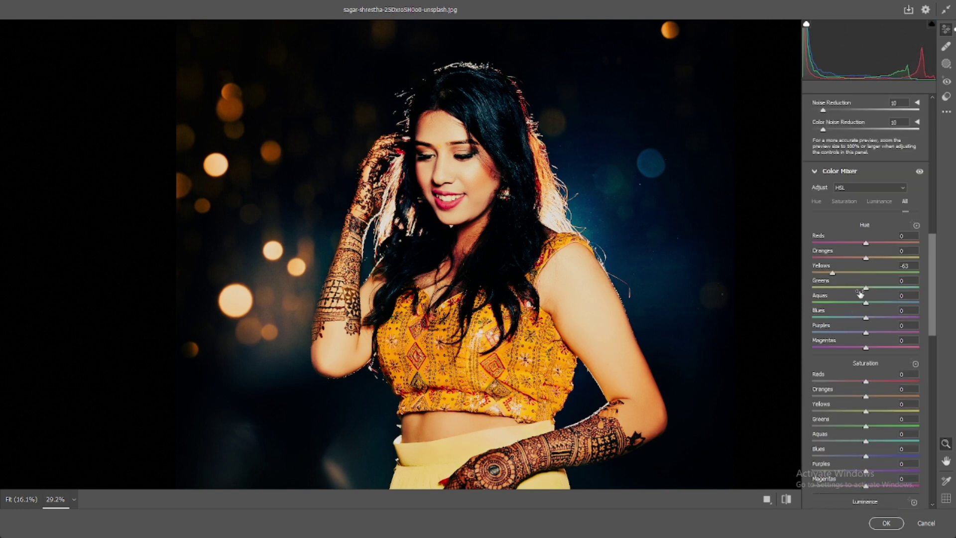
drag(865, 289, 835, 293)
Set the hue of the Aquas, Blues, Purples and Magentas to +100.
drag(867, 316, 949, 322)
drag(866, 333, 941, 335)
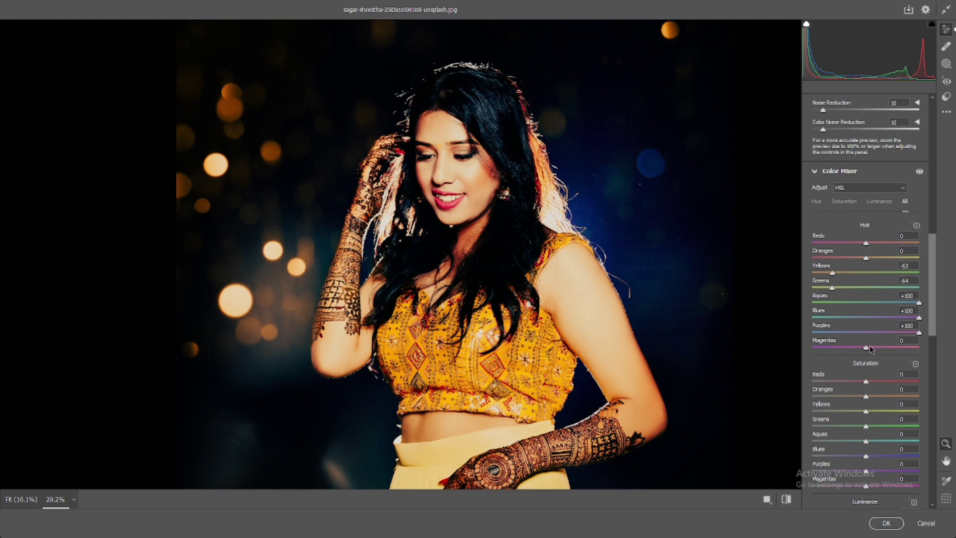
drag(866, 347, 936, 353)
Set saturation to -13 for Yellows, Blues and Magentas, -14 for Greens and Purples, and -15 for Aquas.
scroll(888, 290, down, 3)
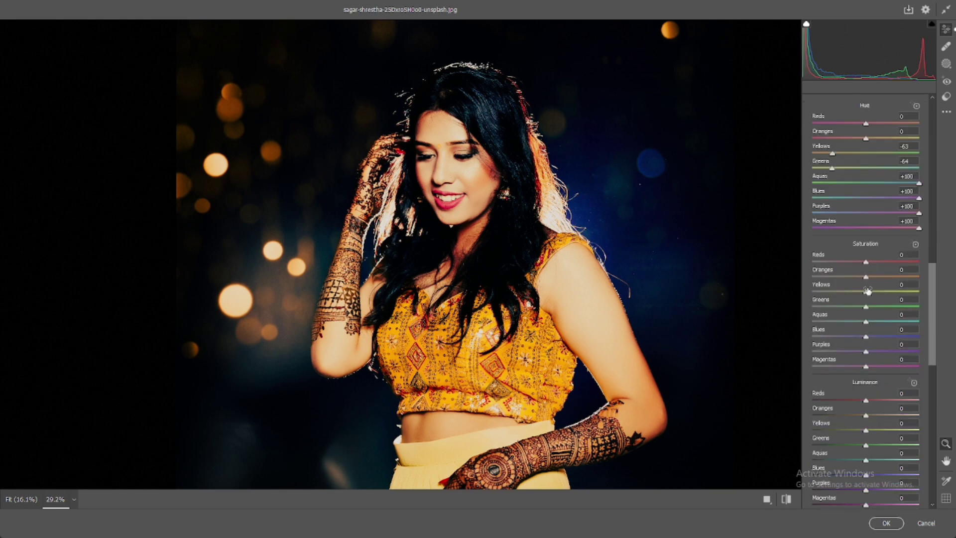
drag(865, 291, 858, 367)
Set luminance to -11 for Reds, -12 for Yellows, -15 for Greens, -9 for Aquas and Blues, and -10 for Purples and Magentas.
scroll(869, 343, down, 3)
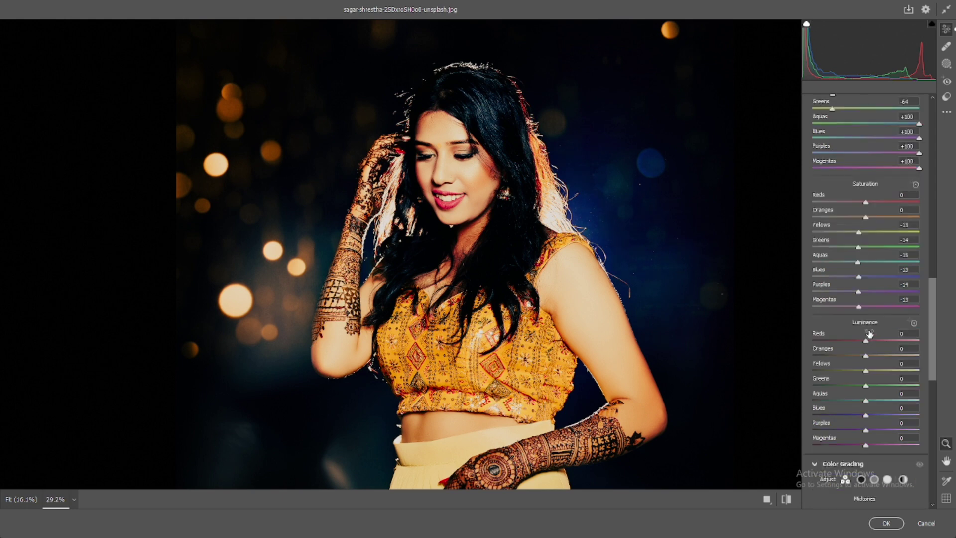
drag(866, 282, 864, 312)
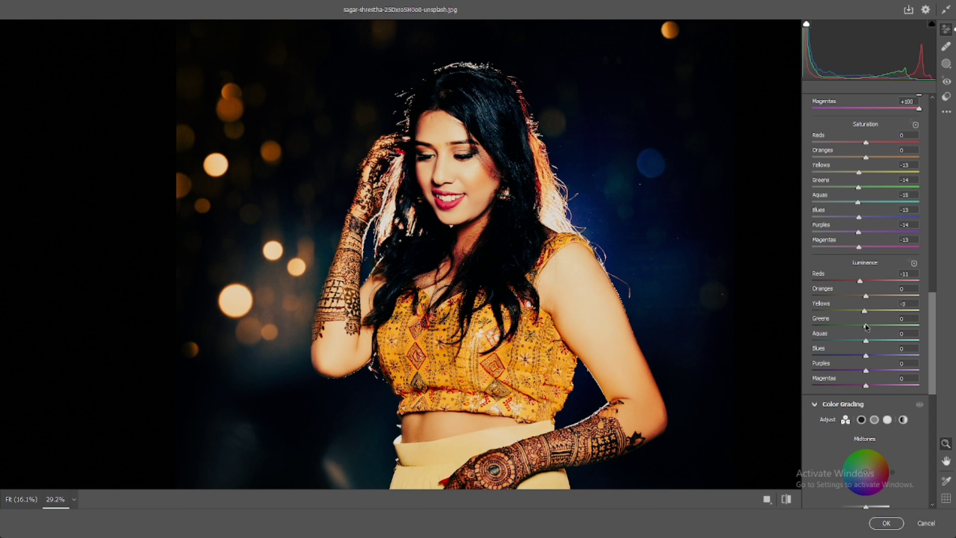
drag(866, 325, 862, 327)
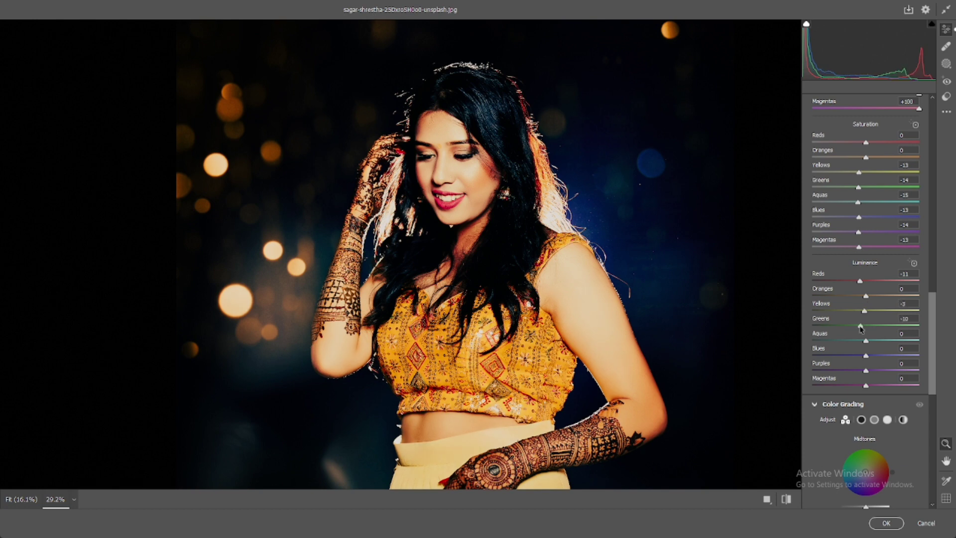
click(653, 304)
drag(864, 314, 860, 388)
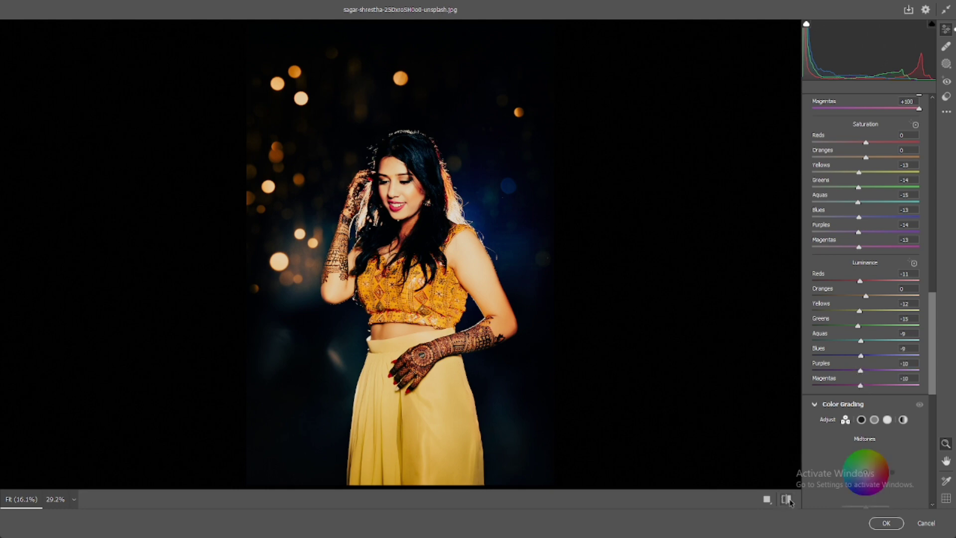
click(787, 499)
click(787, 500)
click(787, 500)
Tint the shadows in Color Grading with hue 347 at saturation 22.
scroll(854, 387, down, 3)
scroll(855, 364, down, 2)
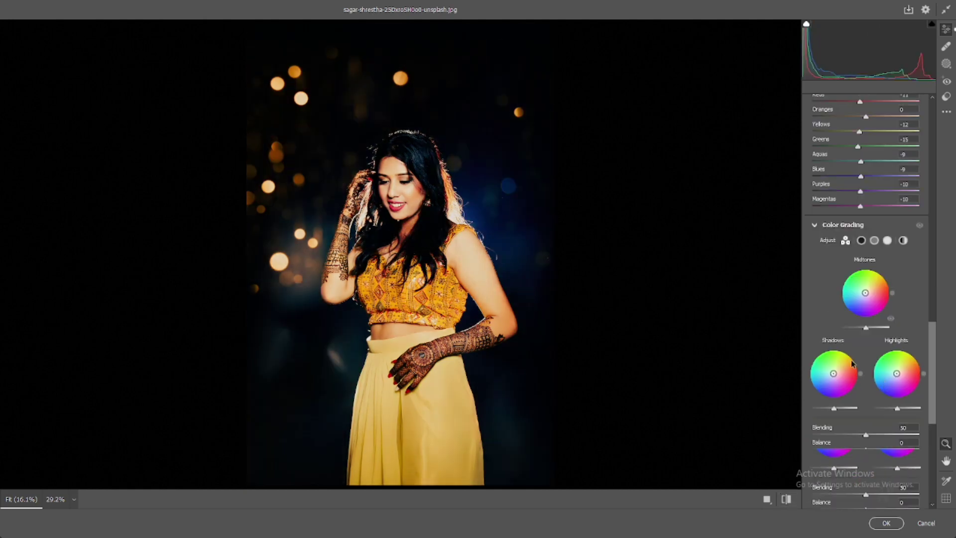
click(861, 241)
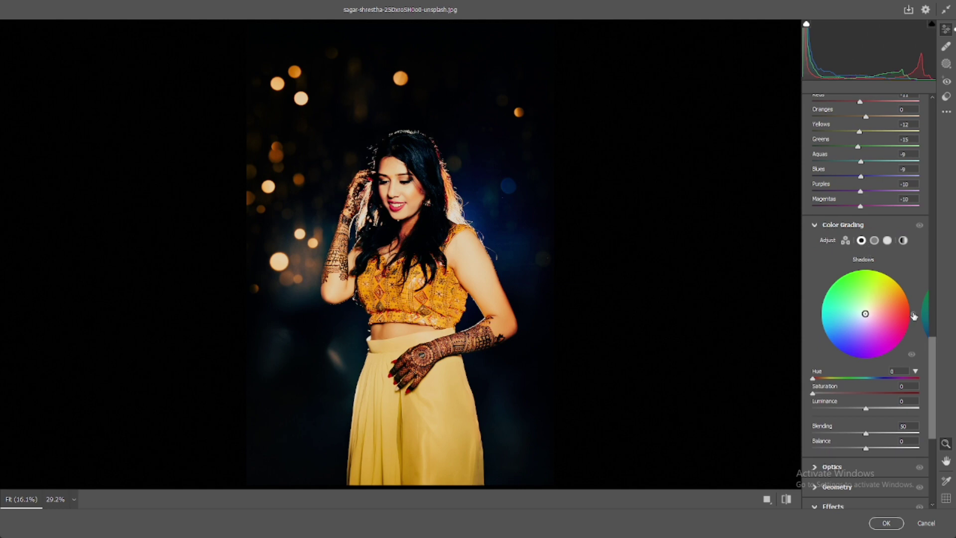
drag(914, 316, 914, 322)
drag(814, 393, 836, 396)
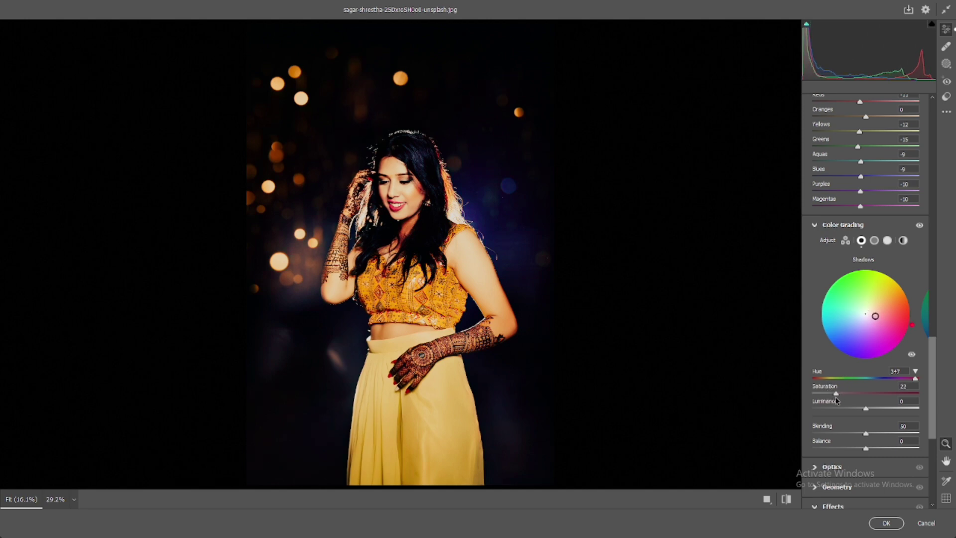
Tint the highlights with hue 101 at saturation 25 and the midtones with hue 12 at saturation 3.
click(887, 241)
drag(912, 315, 858, 277)
drag(817, 393, 838, 394)
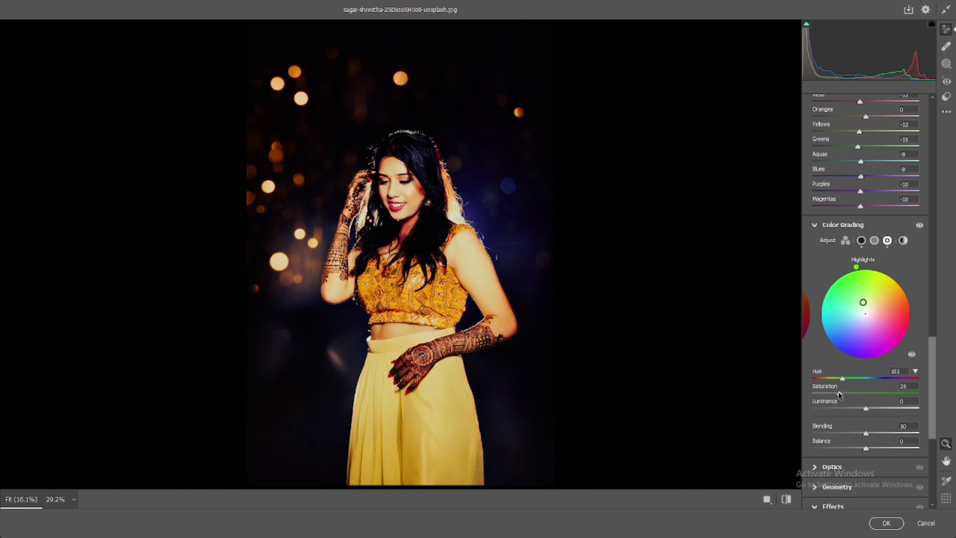
scroll(846, 383, down, 3)
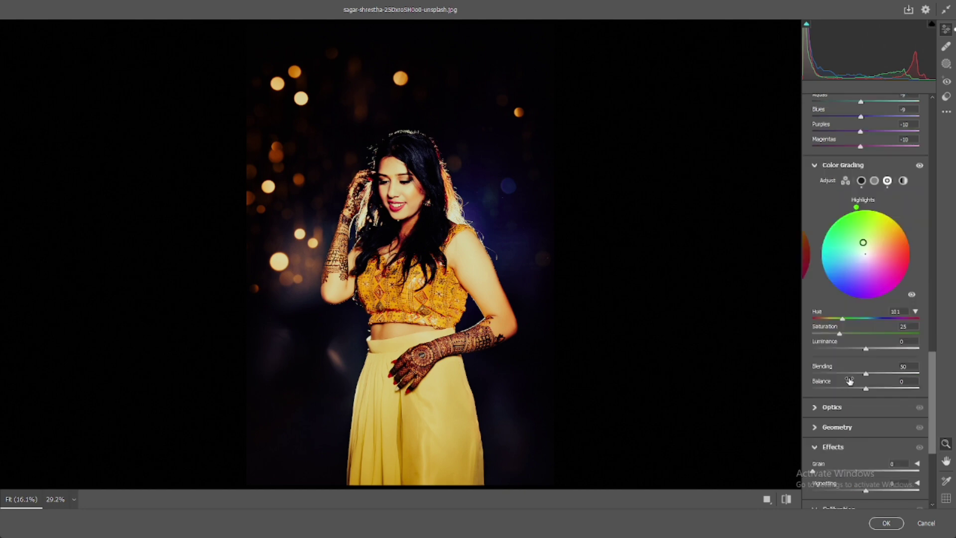
click(874, 181)
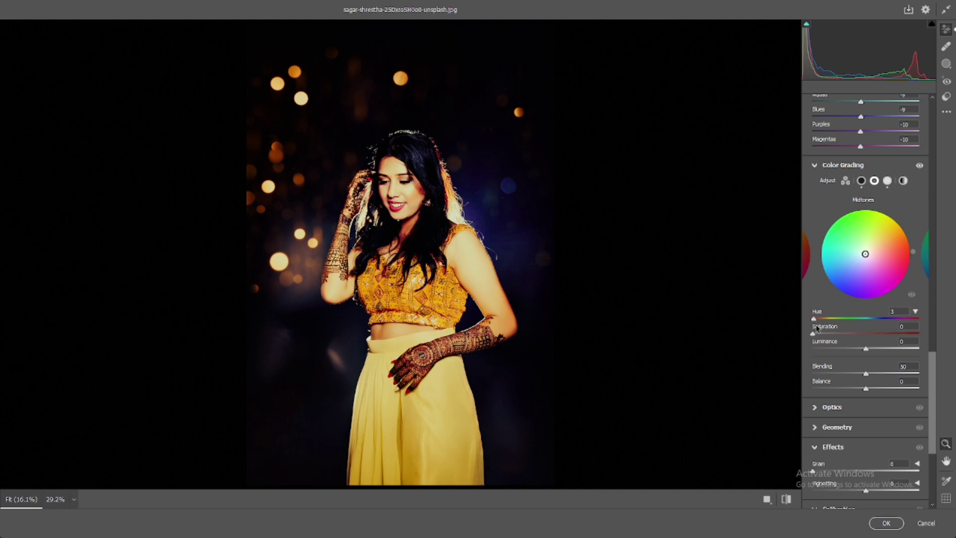
drag(814, 333, 815, 334)
Compare the graded portrait with its default settings and review the Basic, Curve and Detail adjustments.
scroll(847, 303, up, 6)
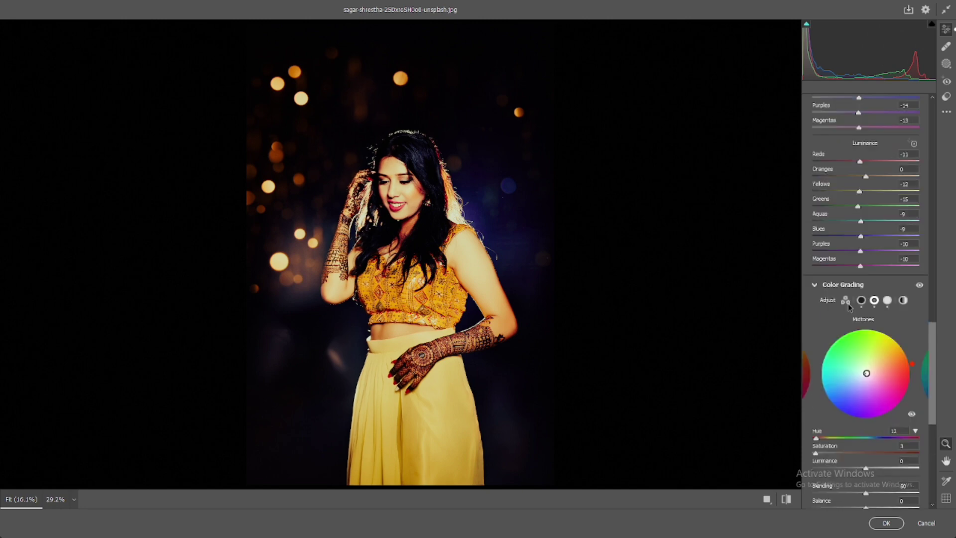
scroll(849, 299, up, 10)
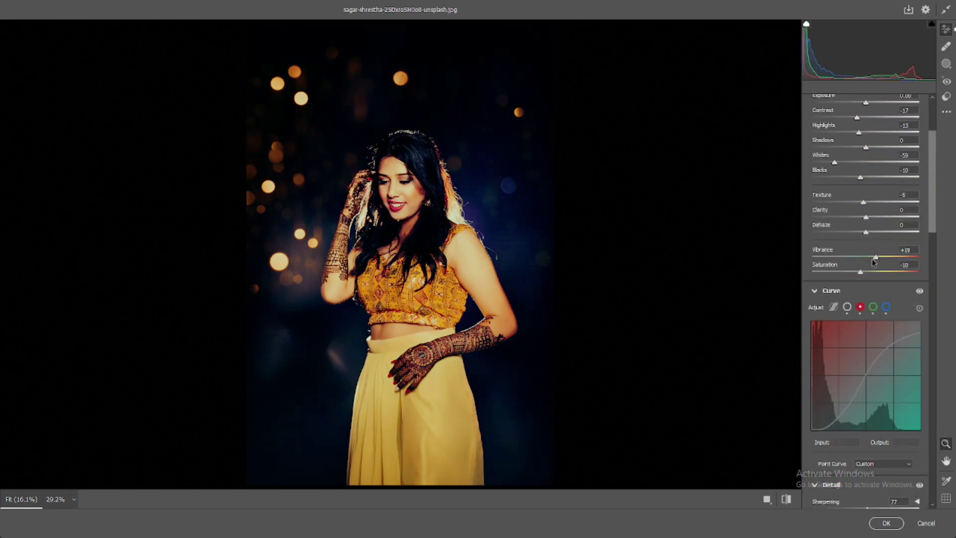
scroll(875, 259, down, 3)
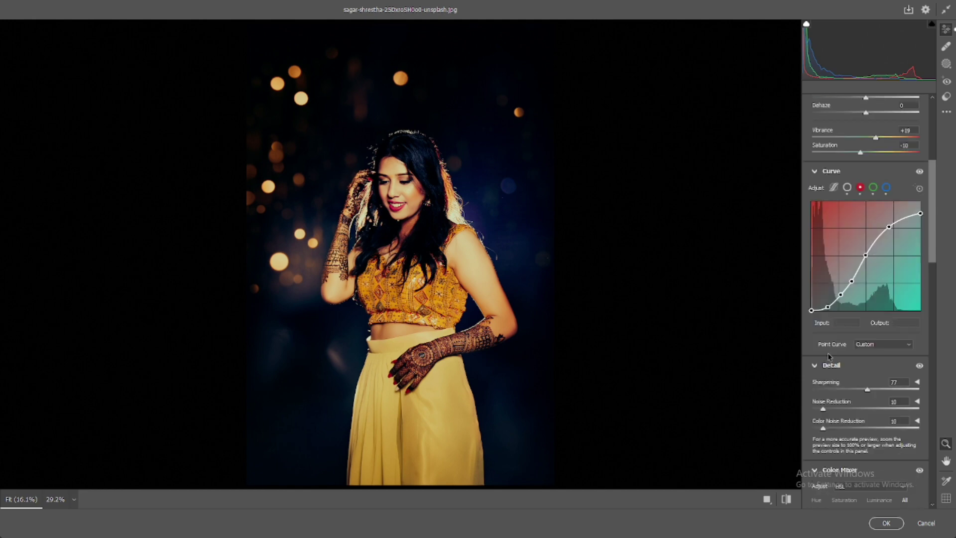
click(791, 498)
click(791, 500)
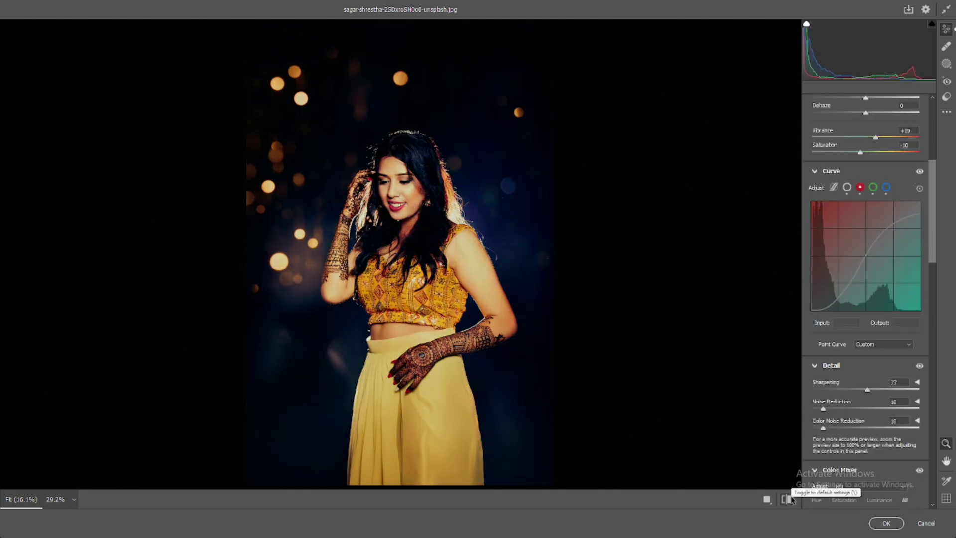
click(791, 499)
click(792, 499)
scroll(863, 334, down, 2)
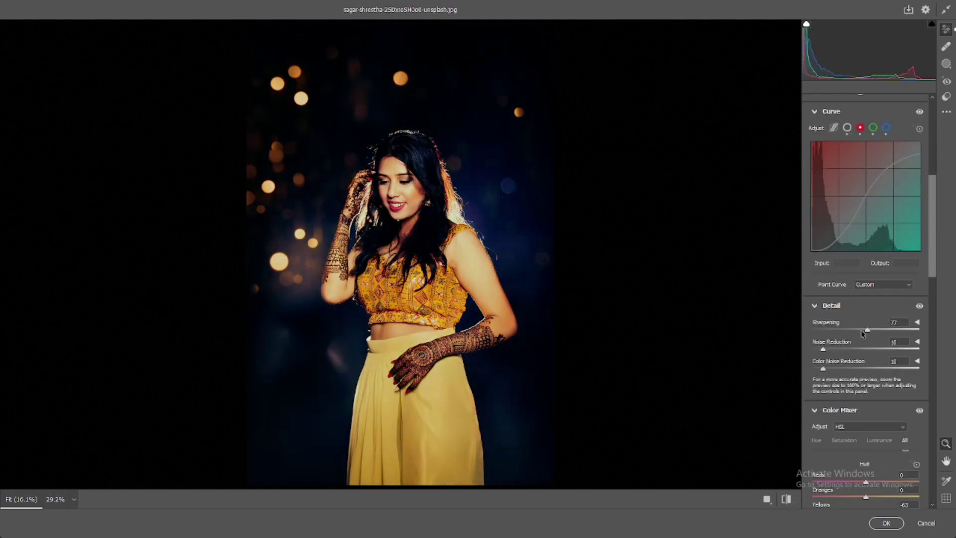
scroll(865, 312, up, 2)
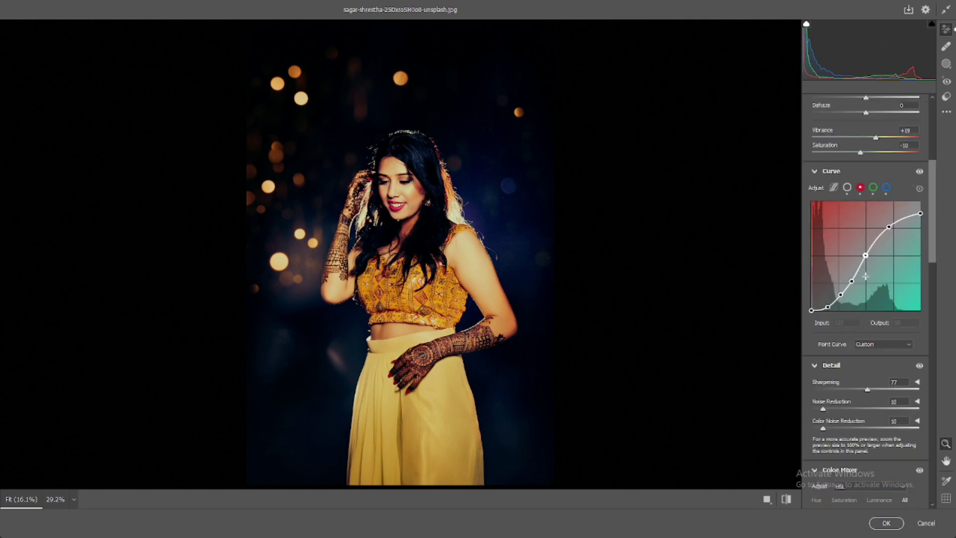
Fine-tune the shadow section of the green channel curve by nudging a dark-tone point slightly lower.
click(873, 187)
drag(865, 255, 846, 282)
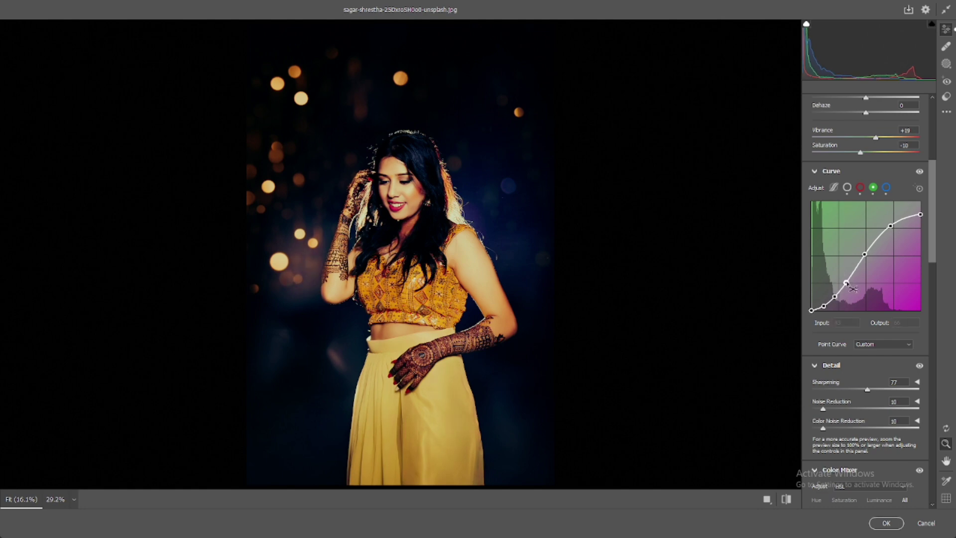
click(845, 283)
click(837, 294)
key(Down)
key(Down)
key(Down)
Reshape the dark end of the RGB point curve, placing a shadow point at input 22, output 18.
click(847, 187)
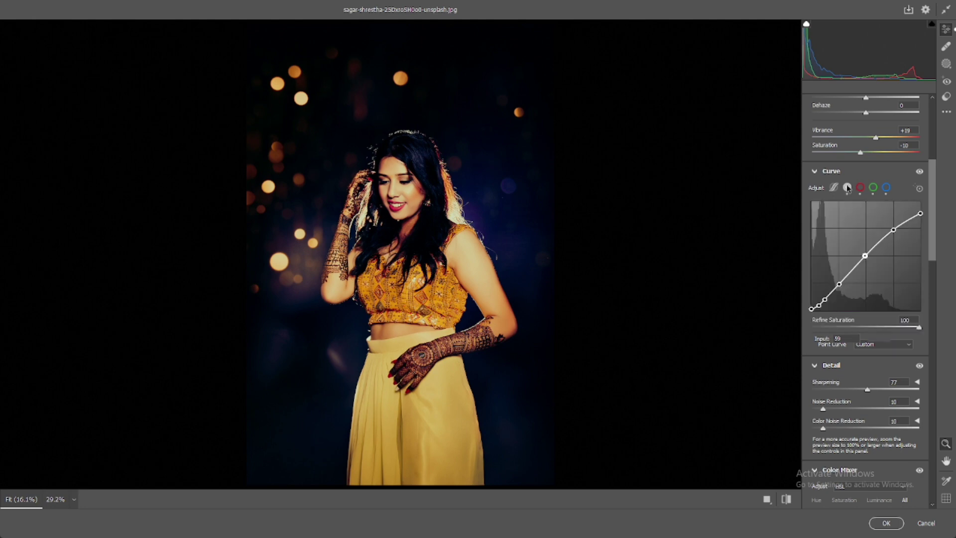
click(825, 299)
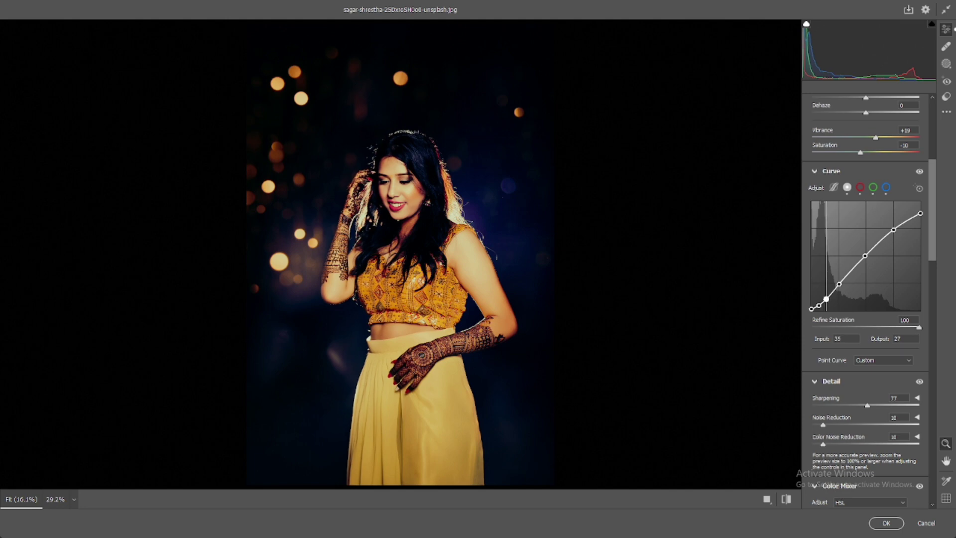
drag(825, 299, 821, 303)
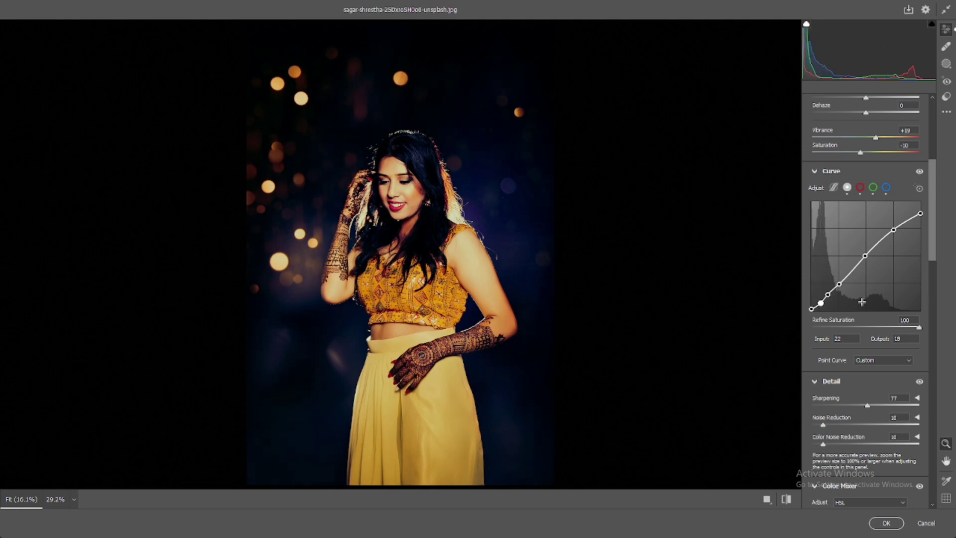
Set the Reds hue to +48 and the Reds saturation to +29 in the Color Mixer.
scroll(889, 298, down, 5)
scroll(890, 298, down, 3)
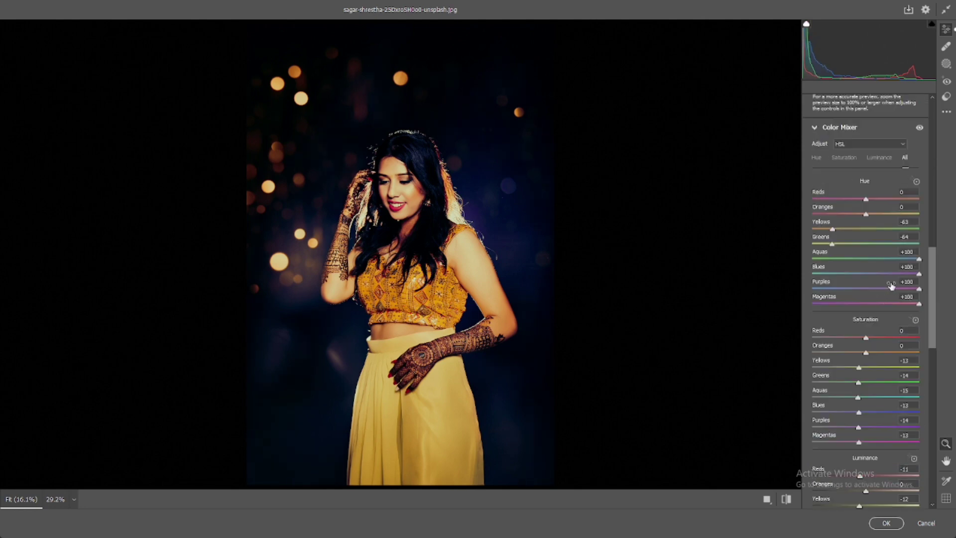
drag(919, 275, 928, 298)
scroll(913, 307, down, 5)
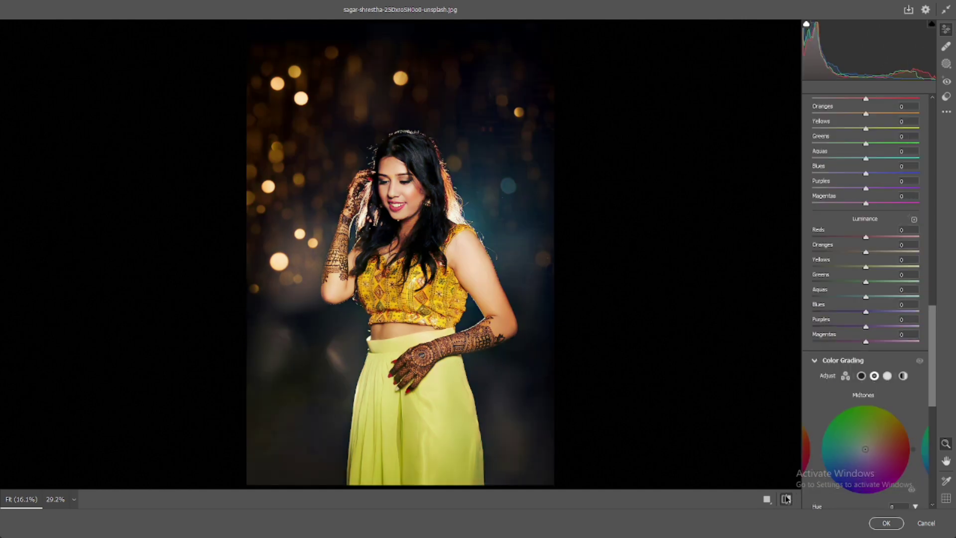
scroll(866, 299, up, 4)
drag(864, 278, 873, 280)
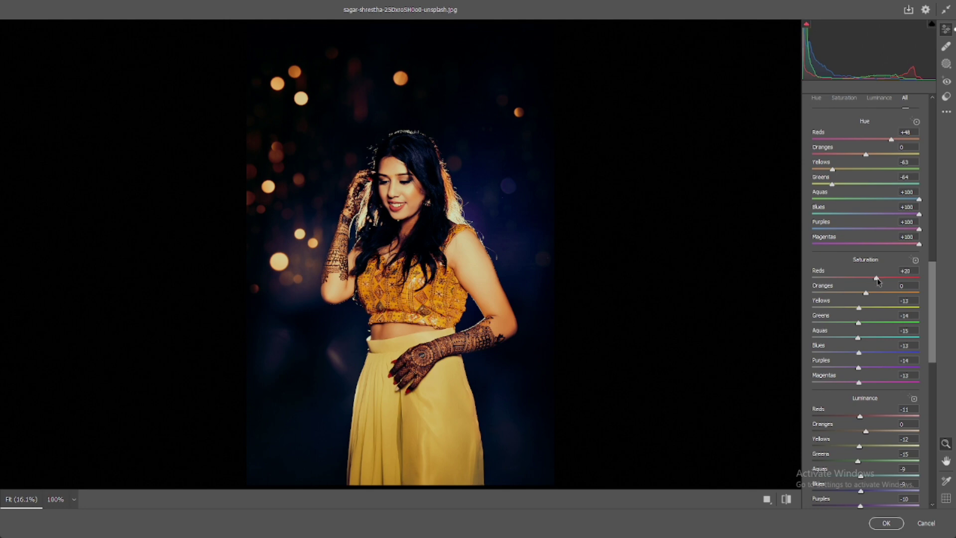
drag(879, 282, 883, 282)
Set the Reds luminance to -9 and apply the finished grade to the portrait.
scroll(882, 280, down, 3)
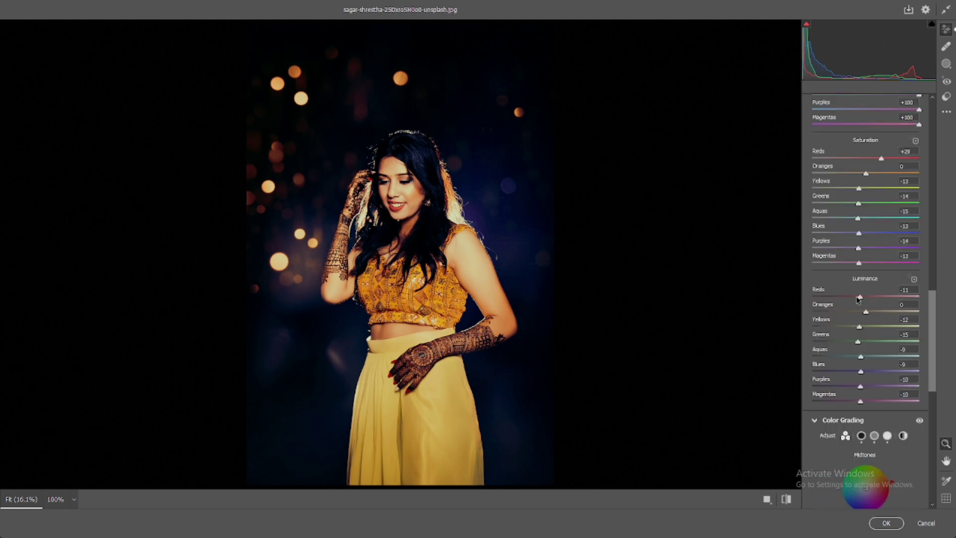
drag(859, 299, 868, 298)
key(ctrl+z)
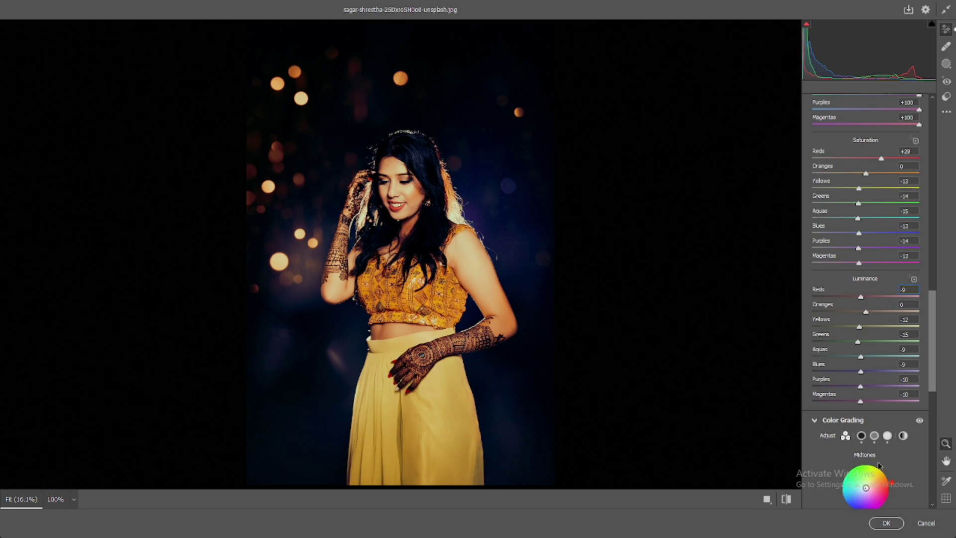
click(885, 523)
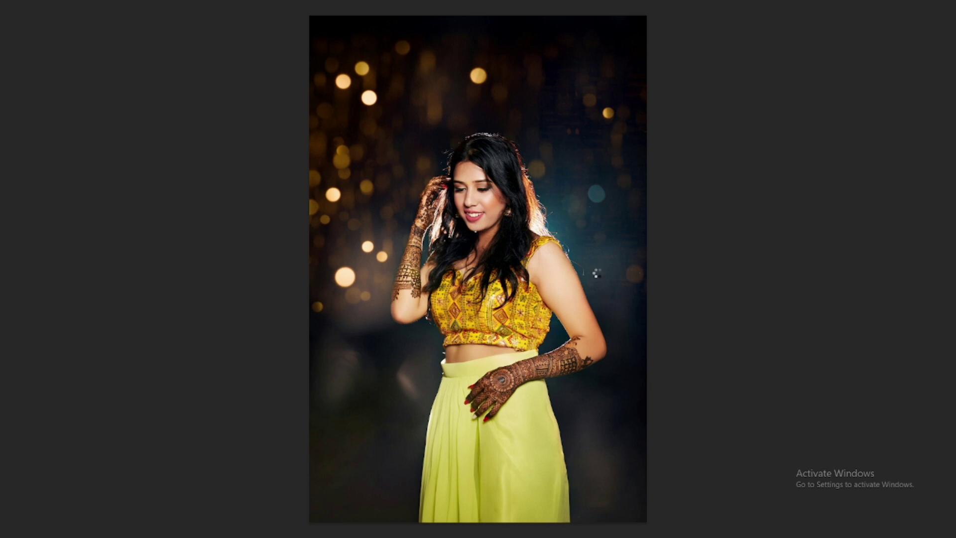
Bring the second portrait, with the red sash, into Camera Raw with the same grade and compare it with the default settings.
key(ctrl+z)
key(ctrl+Tab)
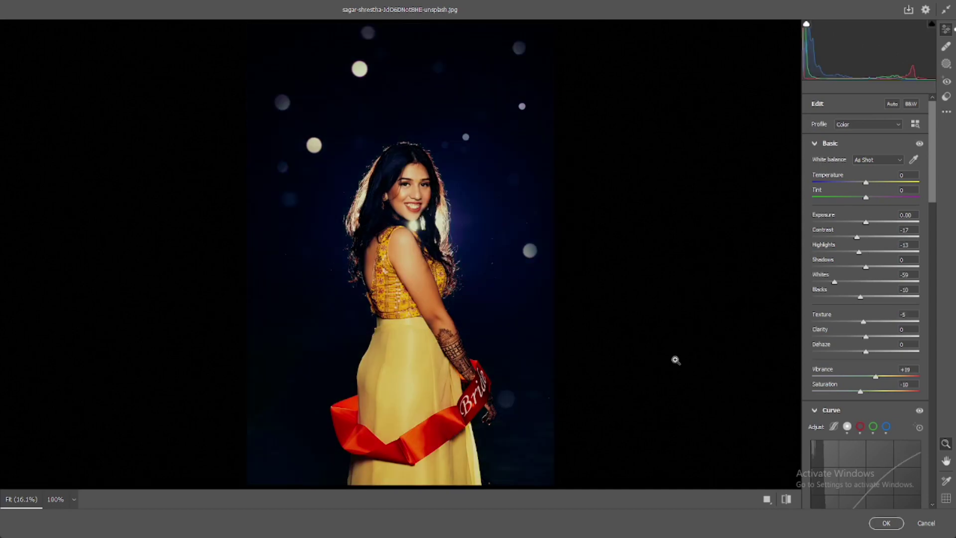
click(786, 499)
click(785, 499)
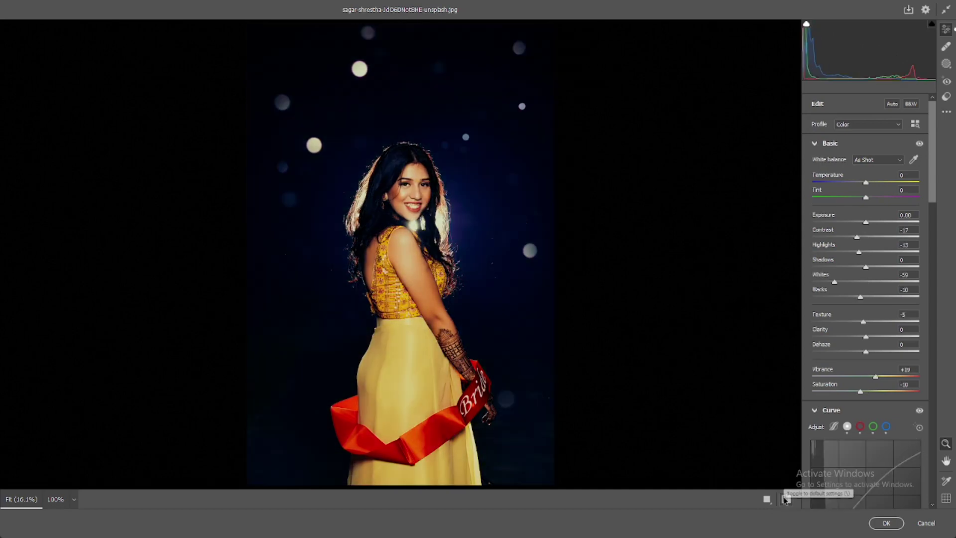
click(786, 499)
click(786, 499)
scroll(855, 340, down, 2)
scroll(855, 340, down, 2)
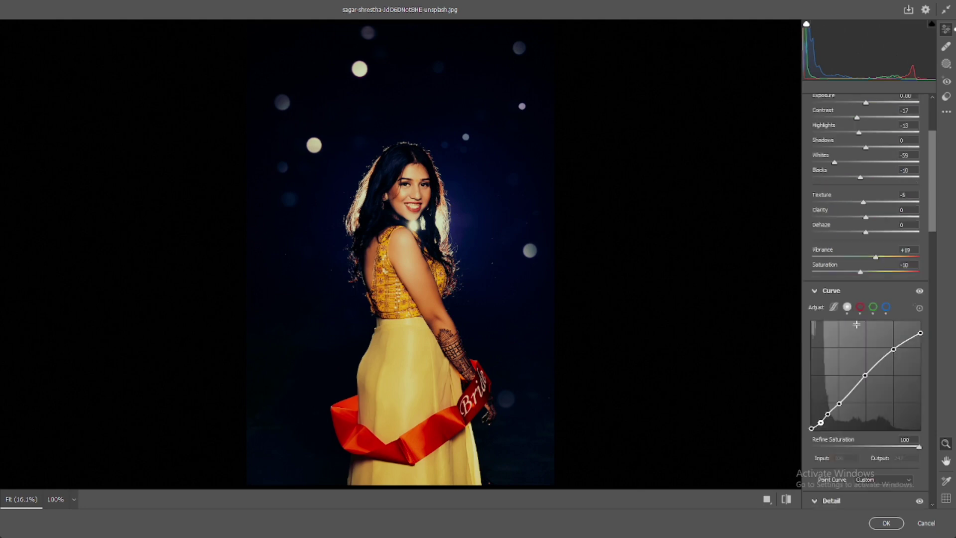
Check the red-sash portrait once more against its unedited version and apply the grade to it.
drag(821, 422, 838, 401)
key(backslash)
right_click(547, 306)
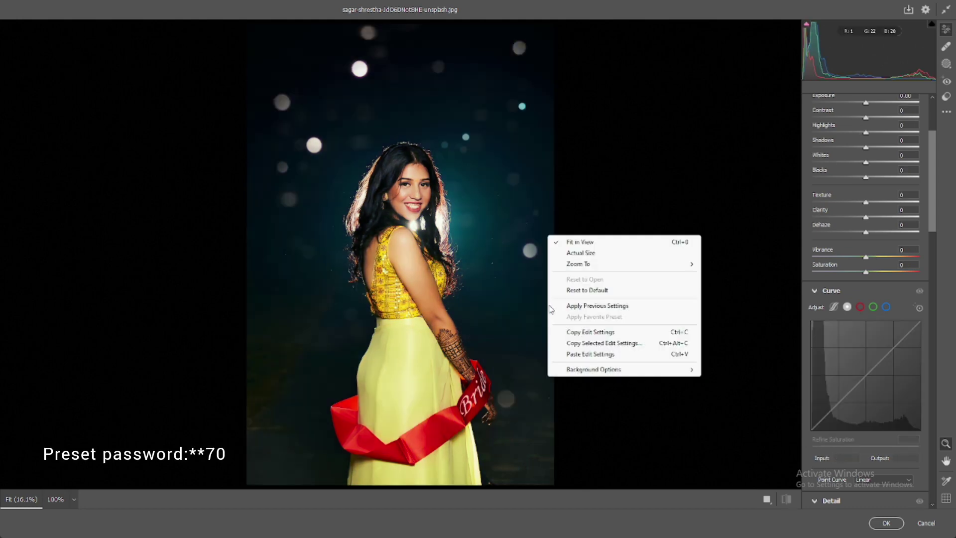
click(553, 306)
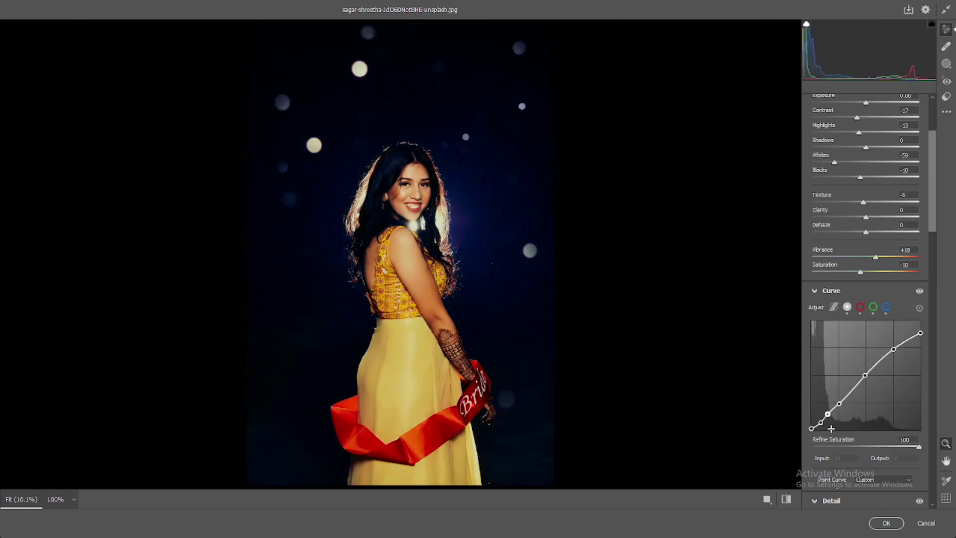
click(885, 523)
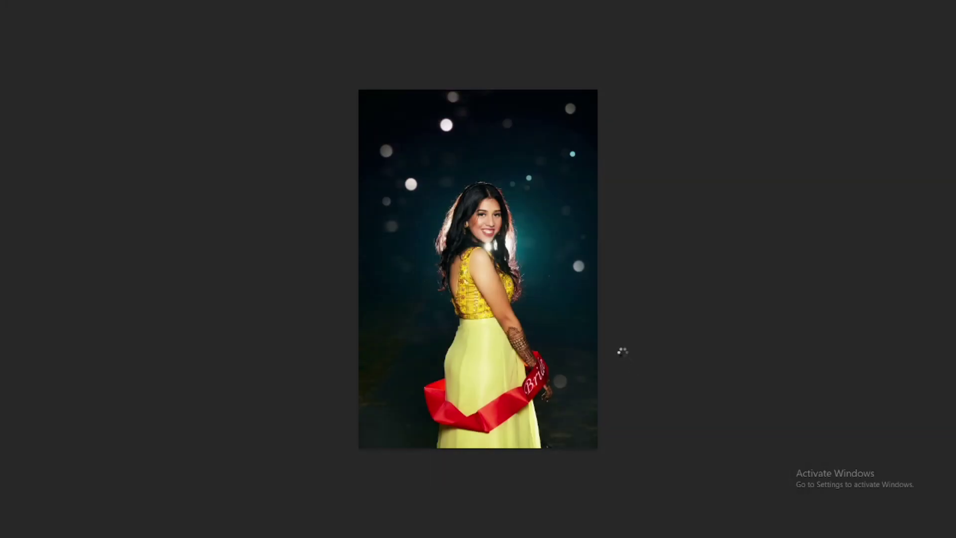